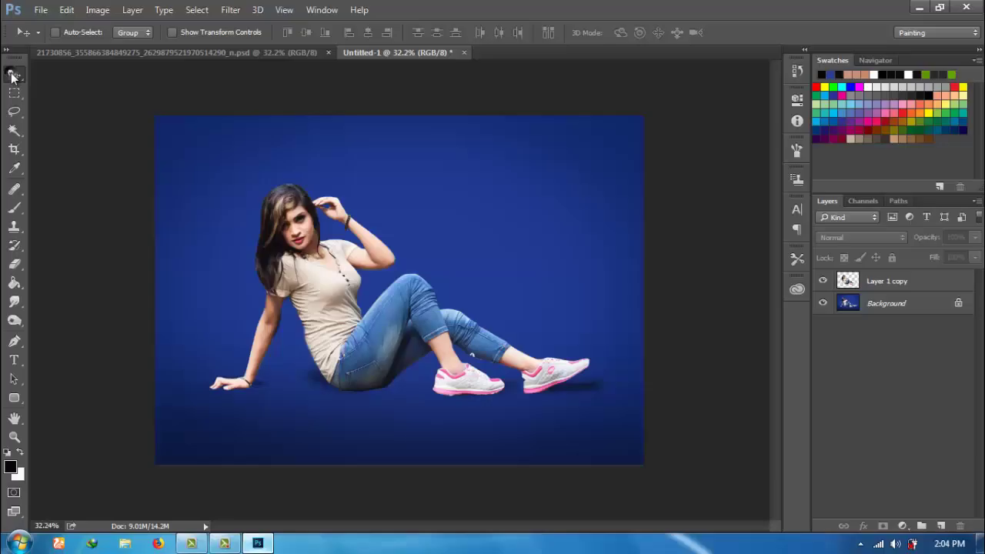
Drag the cut-out woman layer, Layer 1 copy, from Untitled-1 onto the road document's canvas.
click(898, 285)
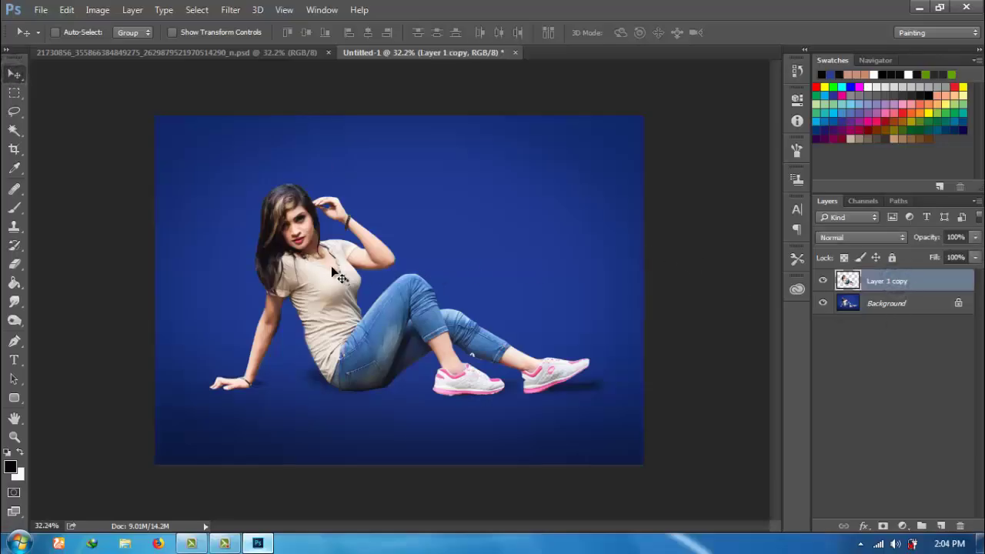
mouse_move(331, 265)
mouse_down()
mouse_move(179, 60)
mouse_move(302, 192)
mouse_up()
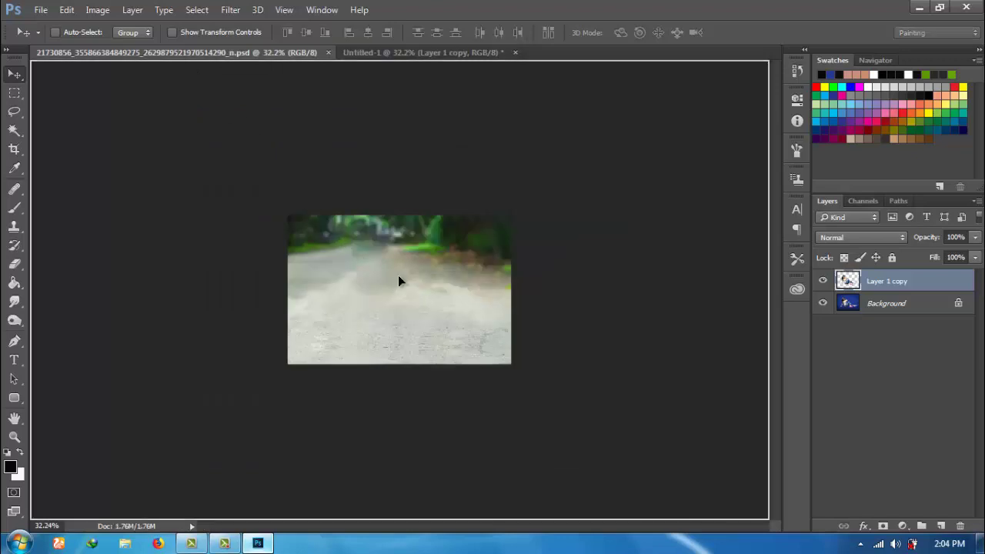
drag(398, 279, 398, 279)
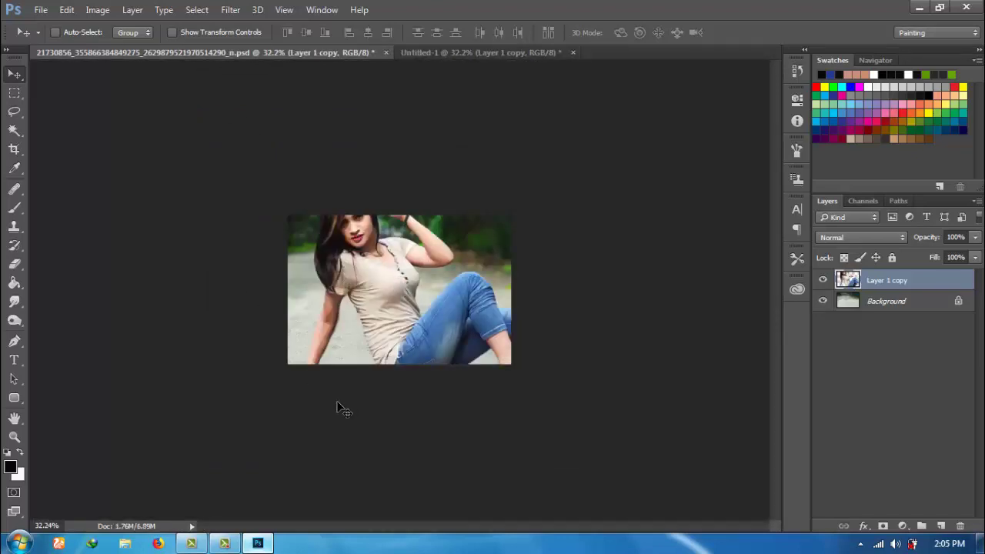
Zoom in and free-transform the woman down to roughly half size.
click(14, 436)
drag(597, 374, 637, 378)
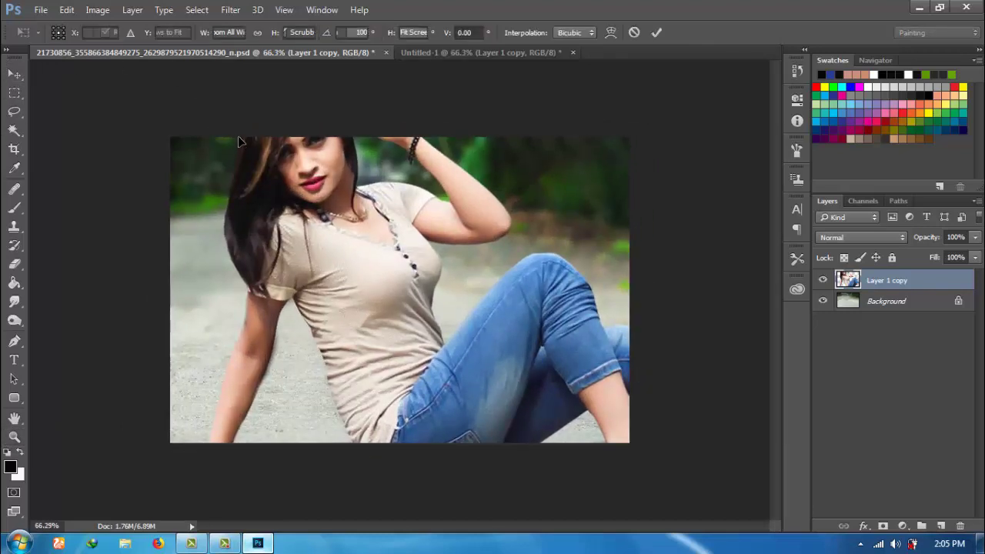
key(ctrl+t)
mouse_move(134, 68)
mouse_down()
mouse_move(509, 277)
mouse_move(497, 274)
mouse_up()
drag(567, 352, 317, 237)
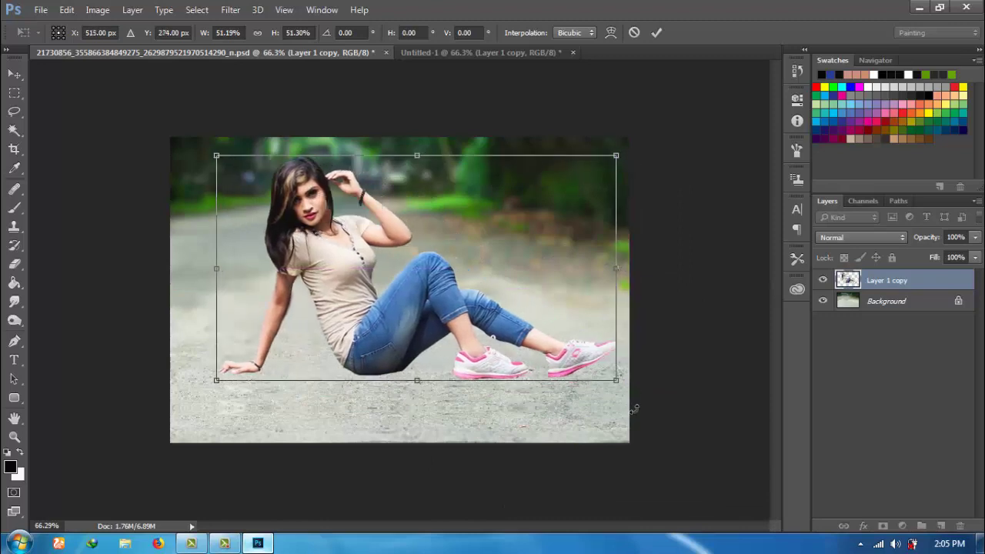
mouse_move(618, 380)
mouse_down()
mouse_move(598, 369)
mouse_move(604, 378)
mouse_up()
drag(486, 233, 493, 245)
Fine-tune her size to W 52.30% × H 53.26%, seated on the road, and commit.
drag(226, 179, 203, 162)
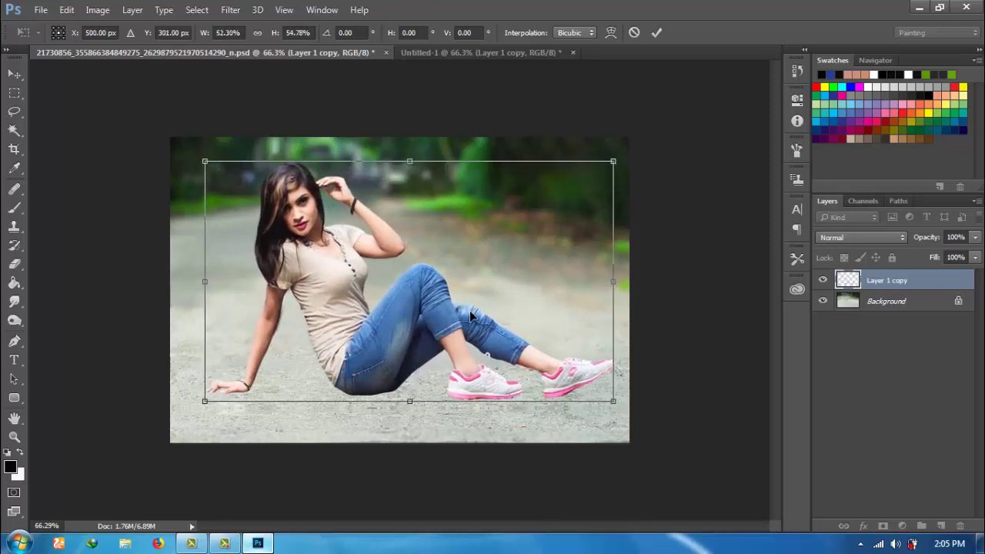
drag(470, 310, 478, 316)
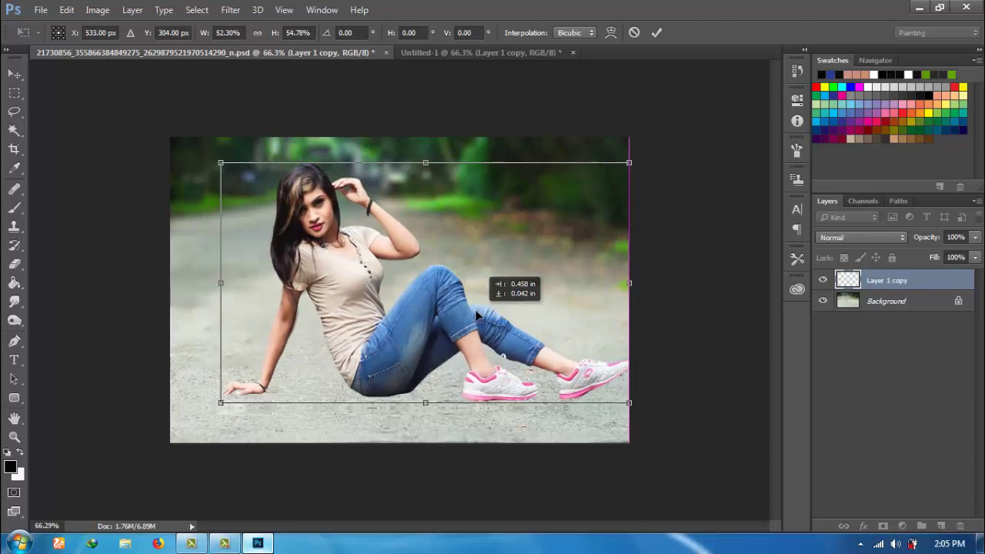
drag(477, 314, 477, 313)
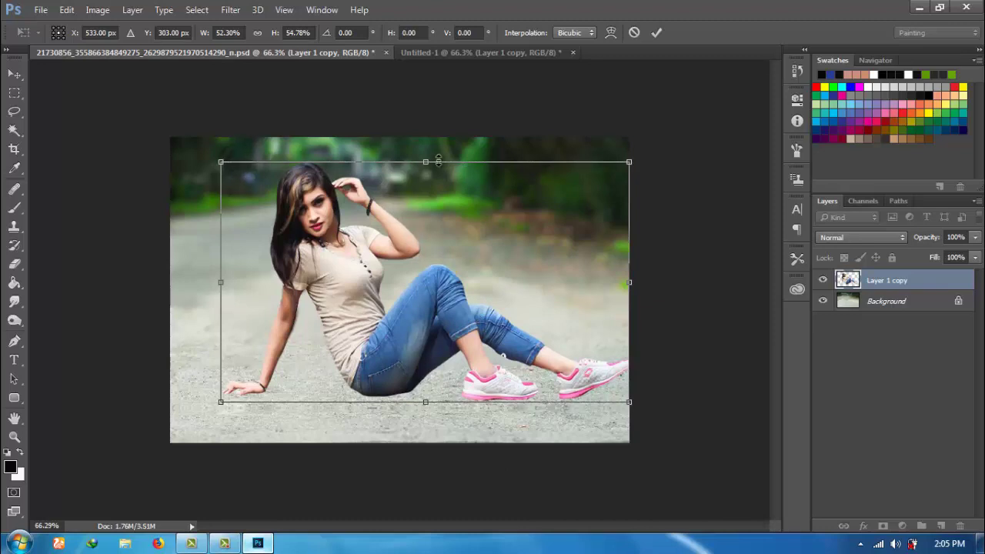
drag(435, 162, 434, 168)
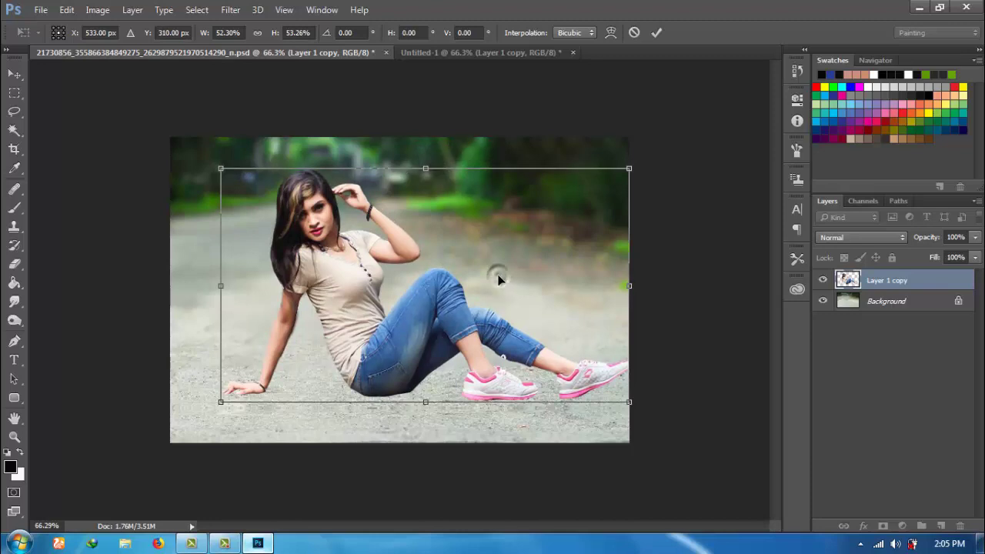
drag(496, 274, 496, 271)
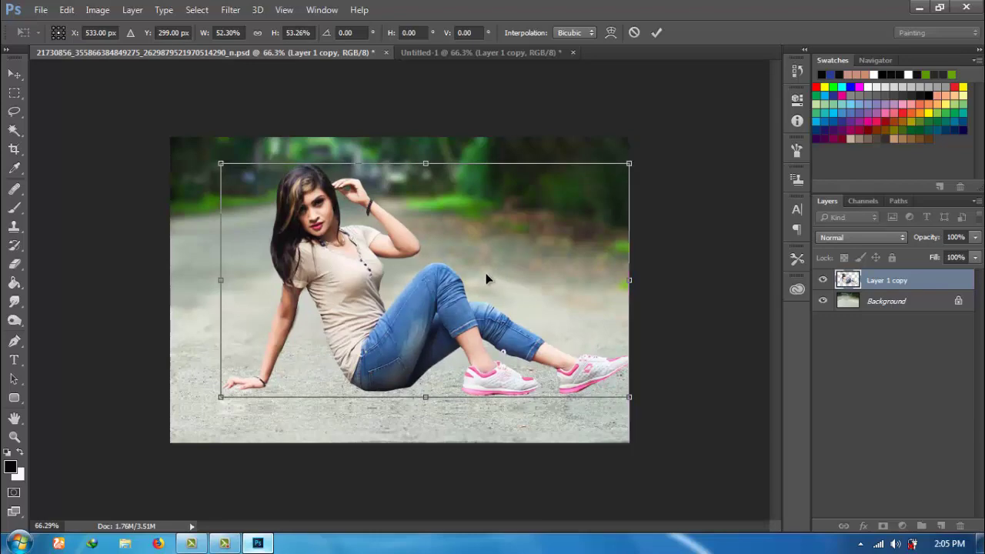
click(656, 32)
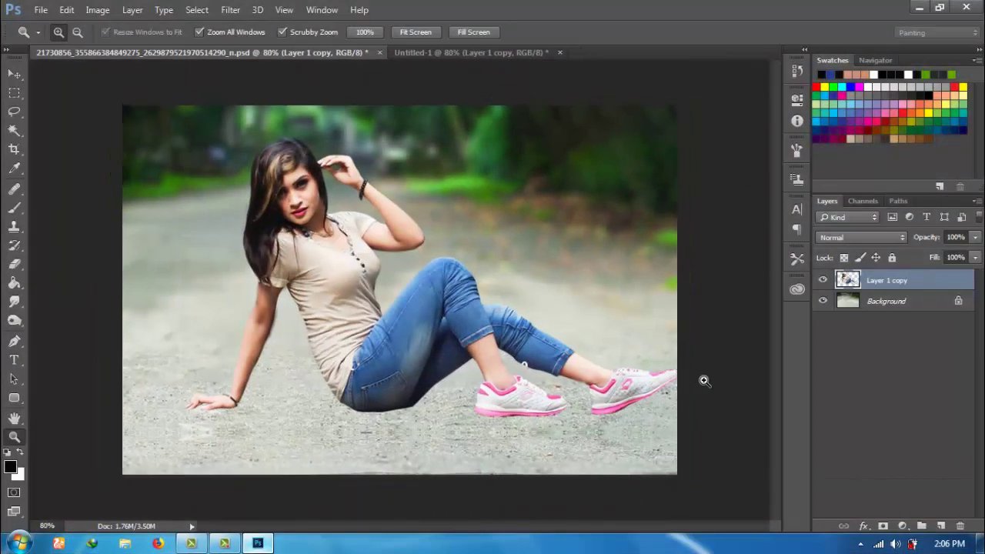
Unlock the road as Layer 0; in Camera Raw raise exposure +0.15, contrast and clarity +10.
click(919, 304)
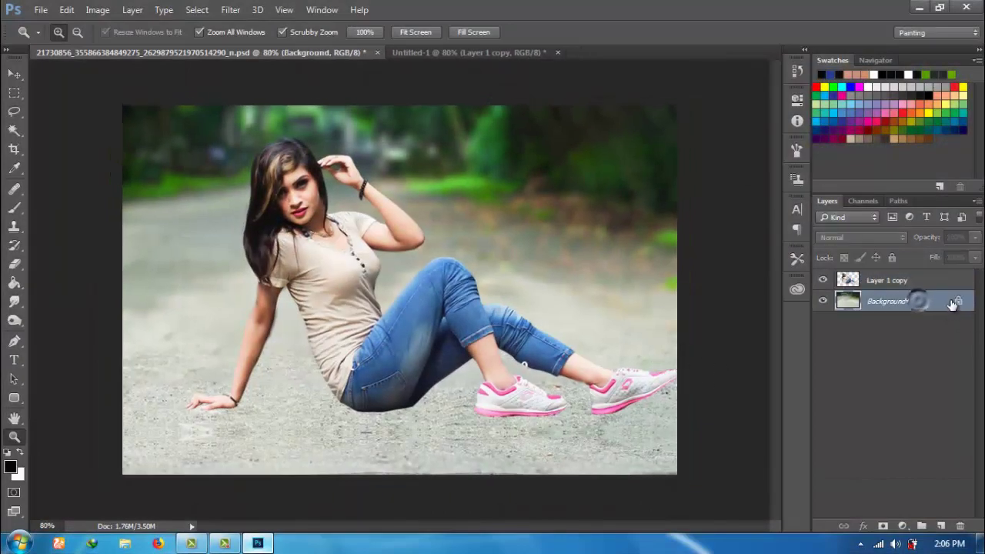
click(958, 301)
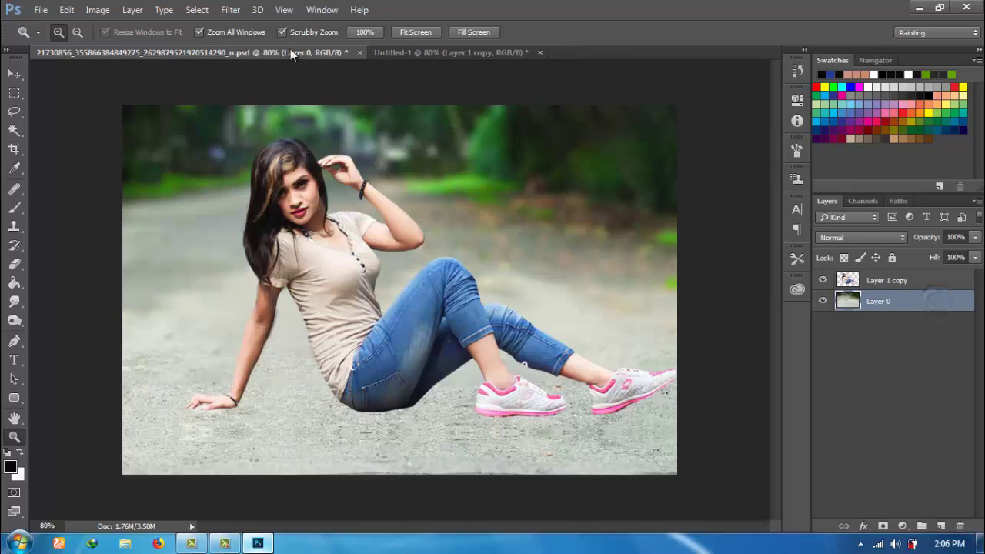
click(230, 10)
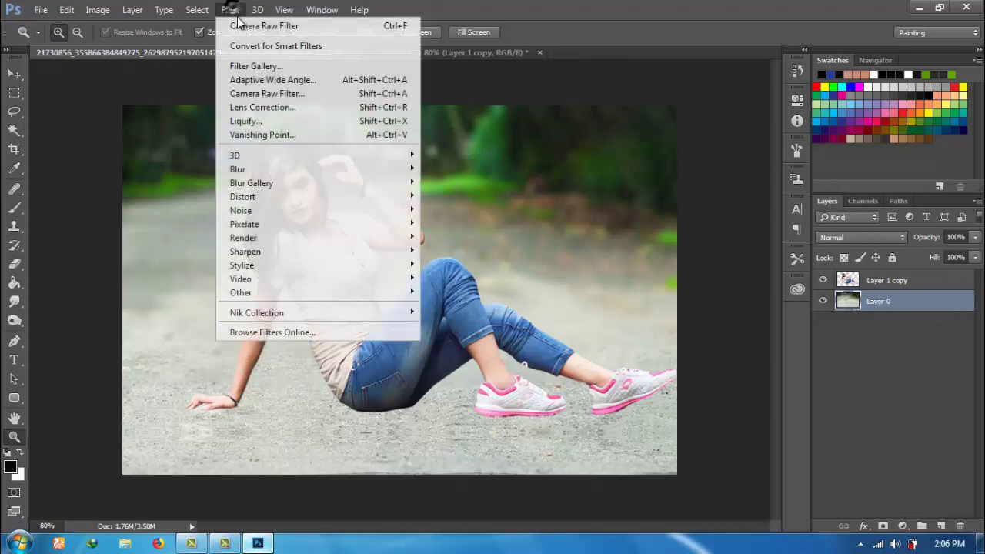
click(251, 94)
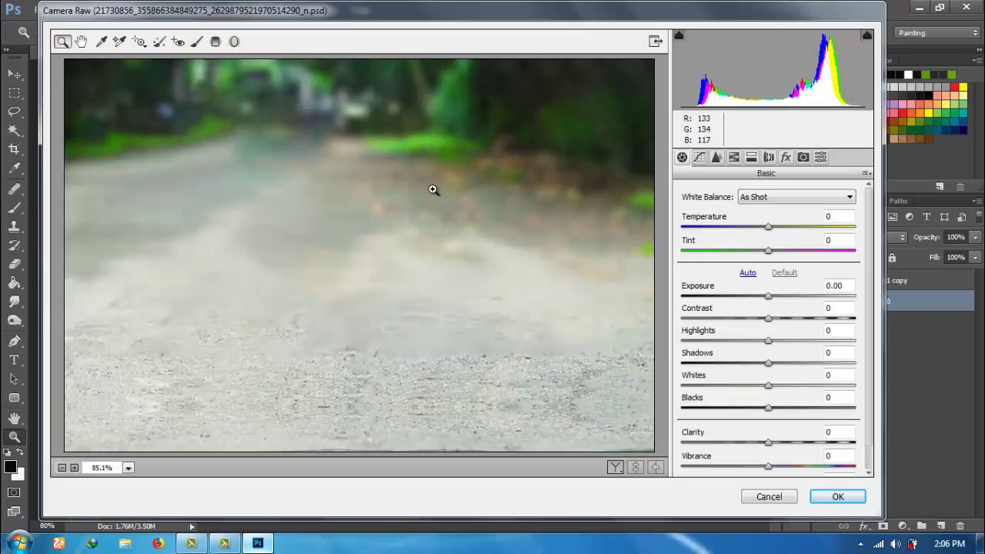
drag(770, 443, 782, 447)
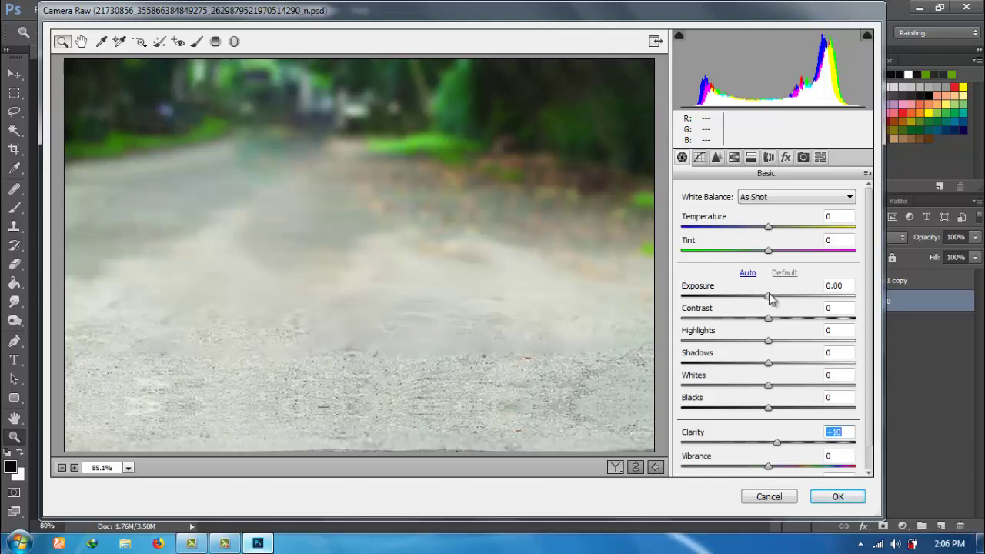
drag(769, 297, 773, 298)
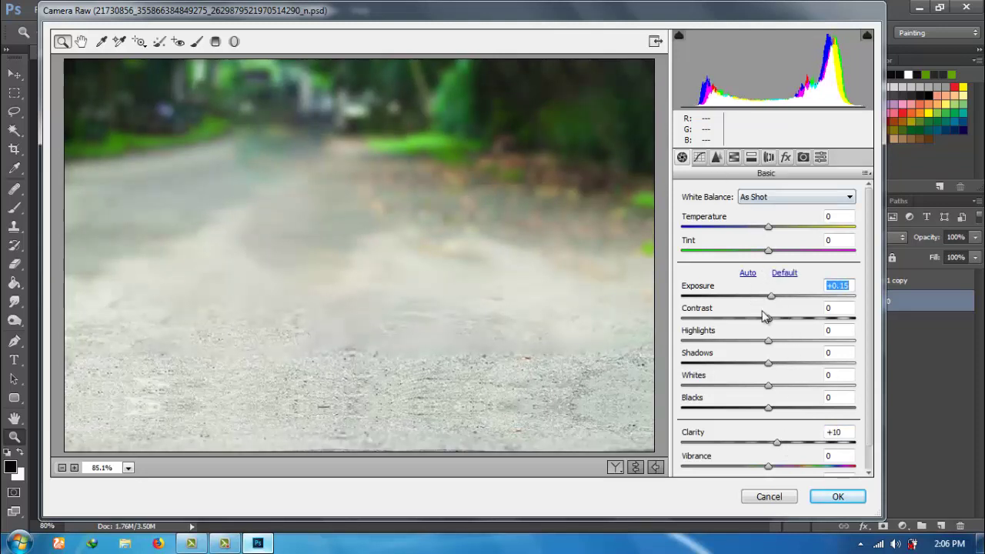
drag(769, 318, 786, 323)
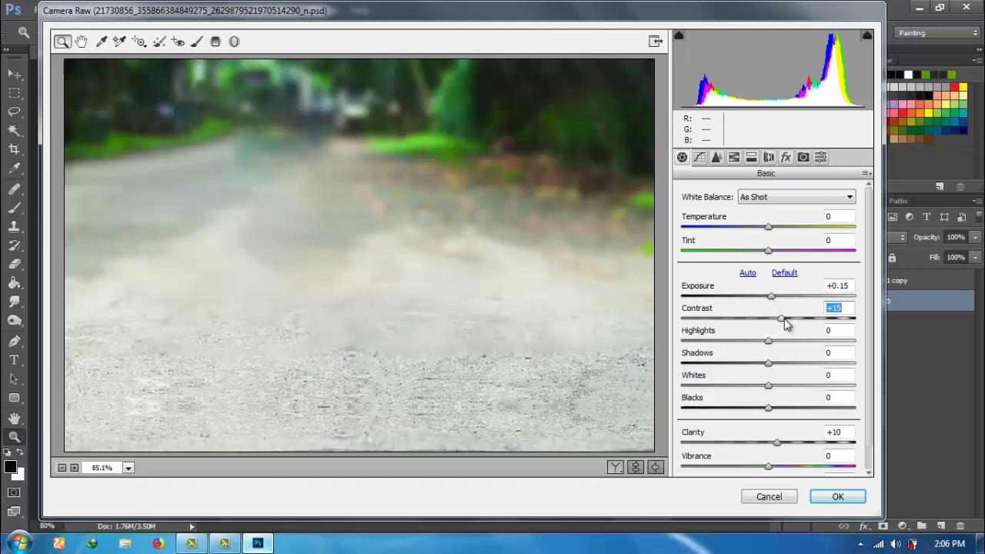
Boost Yellows +8 and Greens +16 saturation and darken the greens' luminance.
click(734, 159)
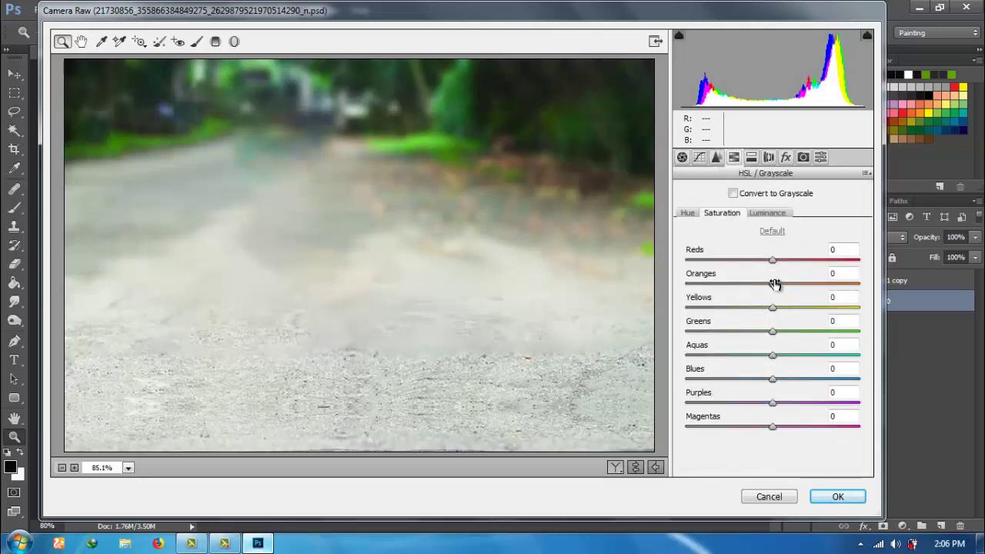
mouse_move(775, 333)
mouse_down()
mouse_move(797, 331)
mouse_move(784, 308)
mouse_move(786, 331)
mouse_move(780, 308)
mouse_up()
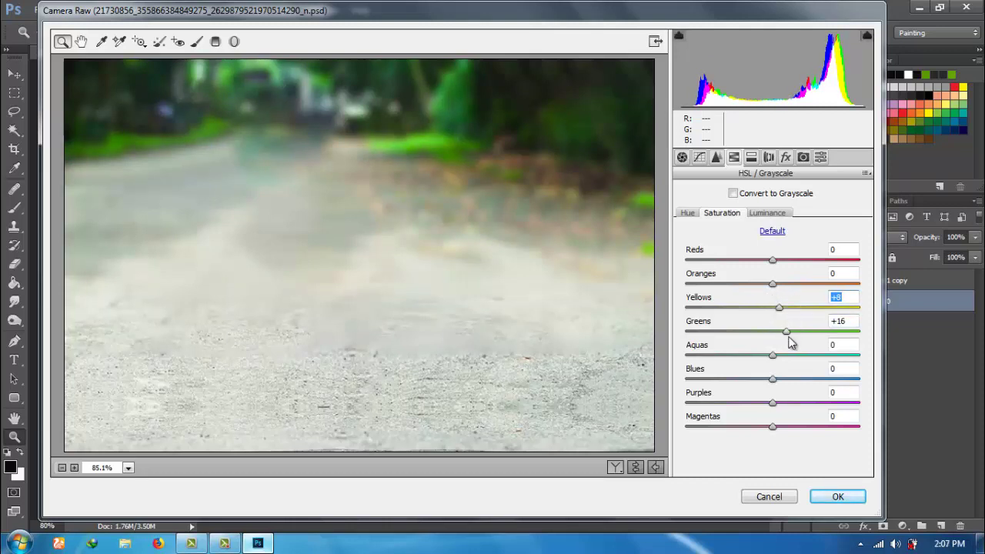
click(766, 214)
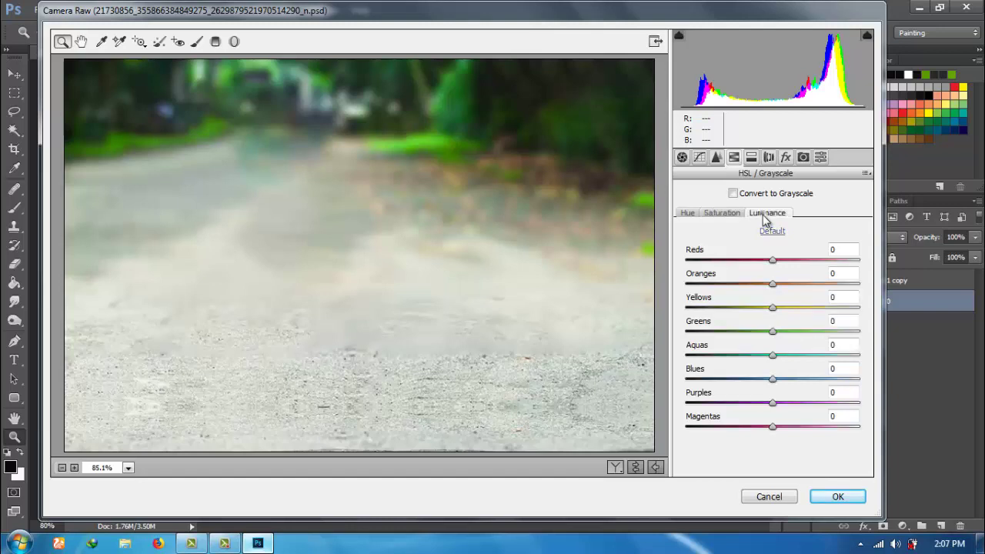
drag(774, 327, 760, 333)
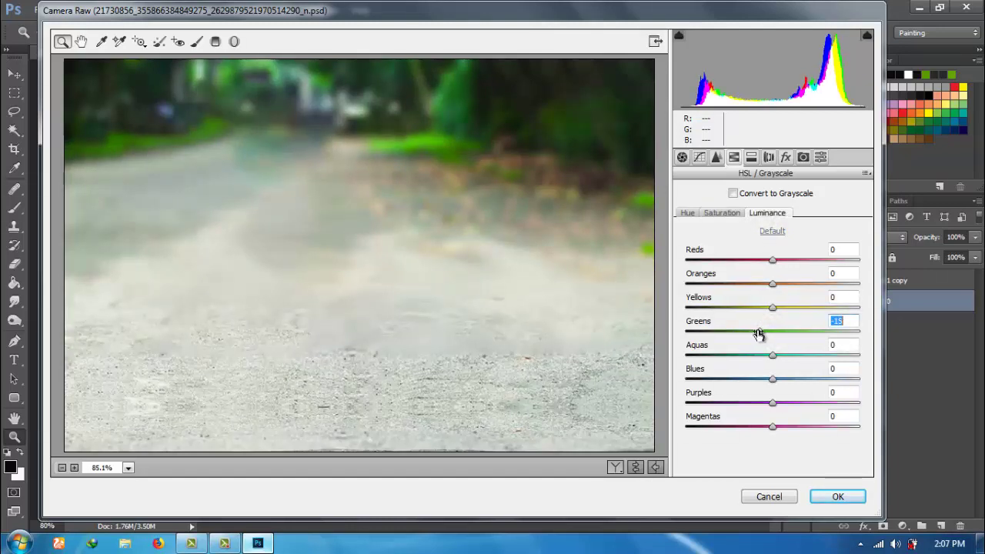
click(732, 212)
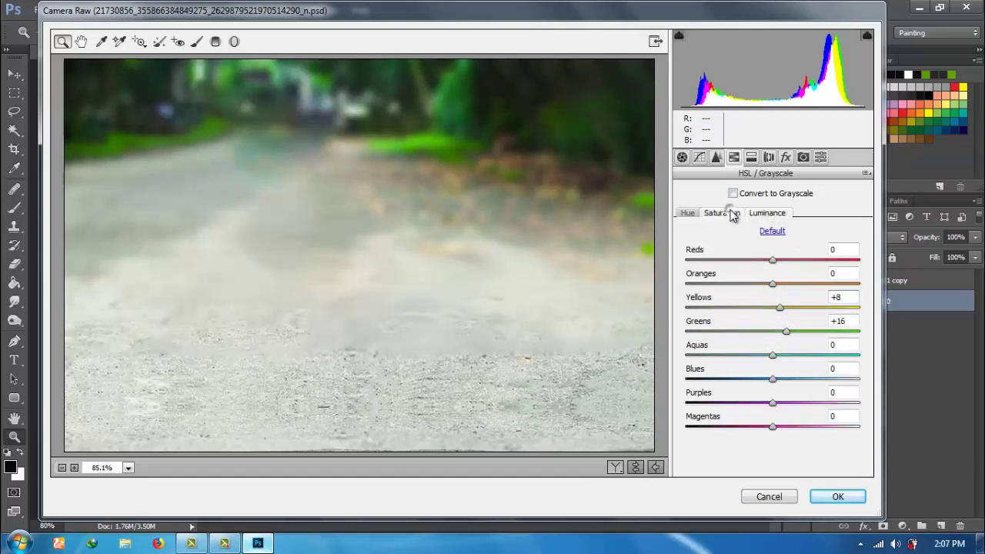
click(689, 214)
Set luminance noise reduction 27 and masking 20, then apply the Camera Raw filter.
click(716, 157)
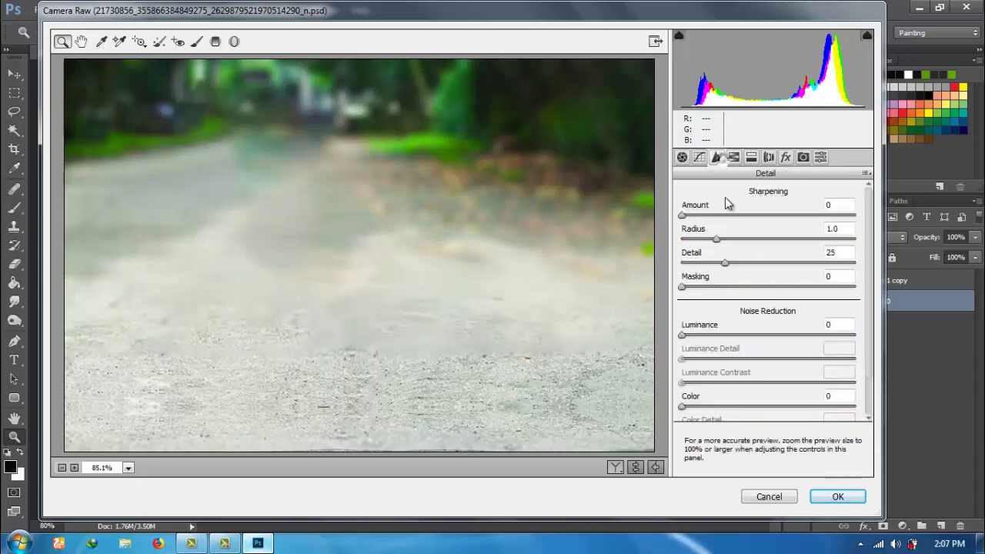
drag(683, 335, 730, 336)
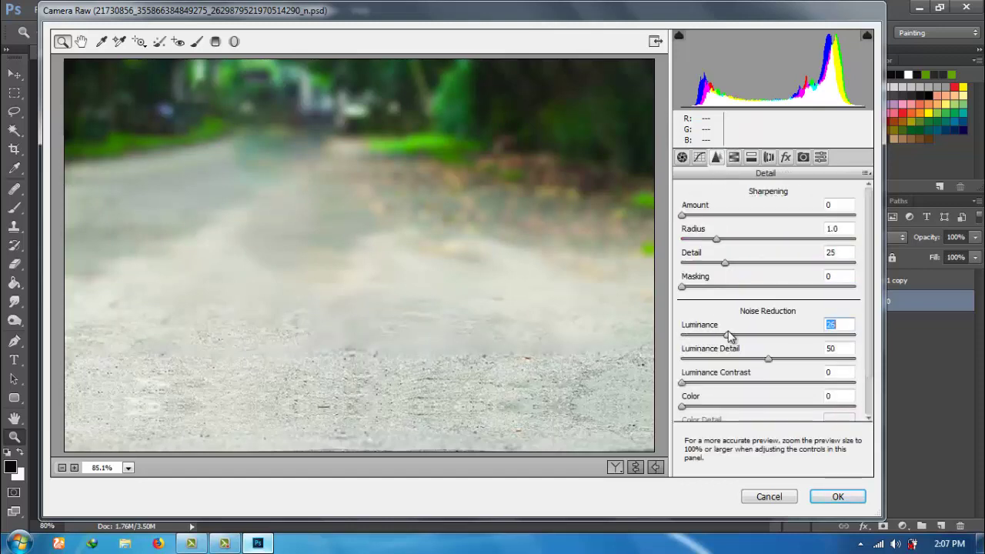
click(715, 287)
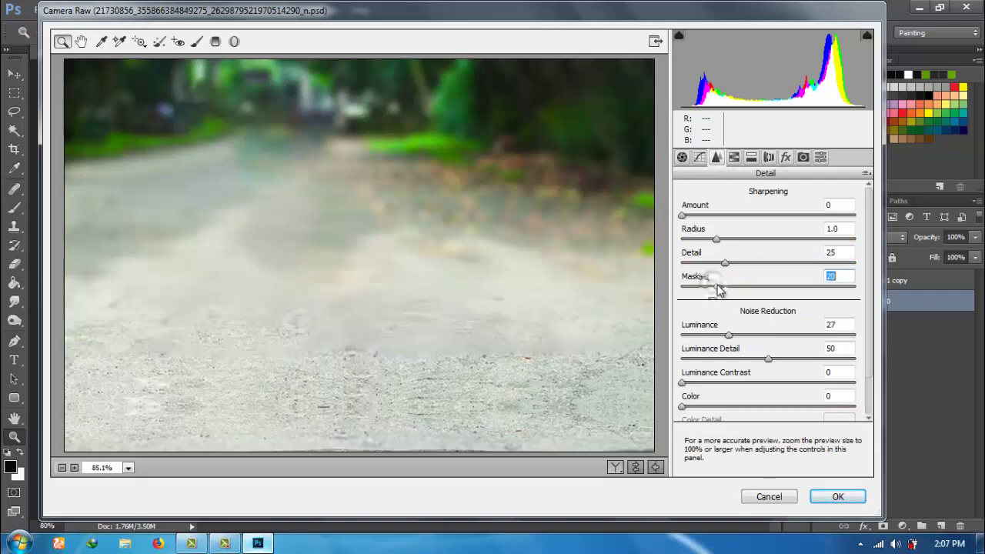
click(841, 498)
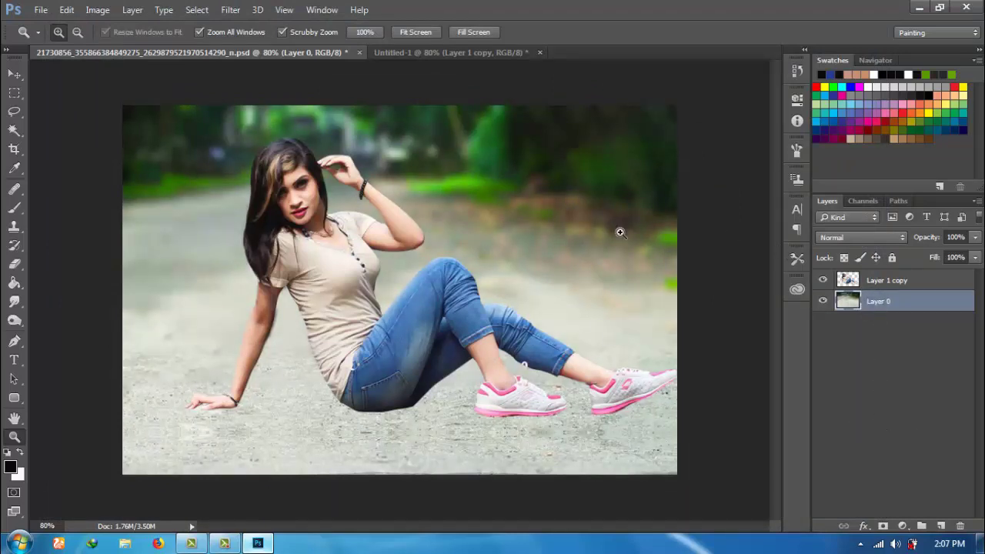
Run a second Camera Raw pass: Shadows +46, masking 20, luminance noise reduction 15.
click(230, 10)
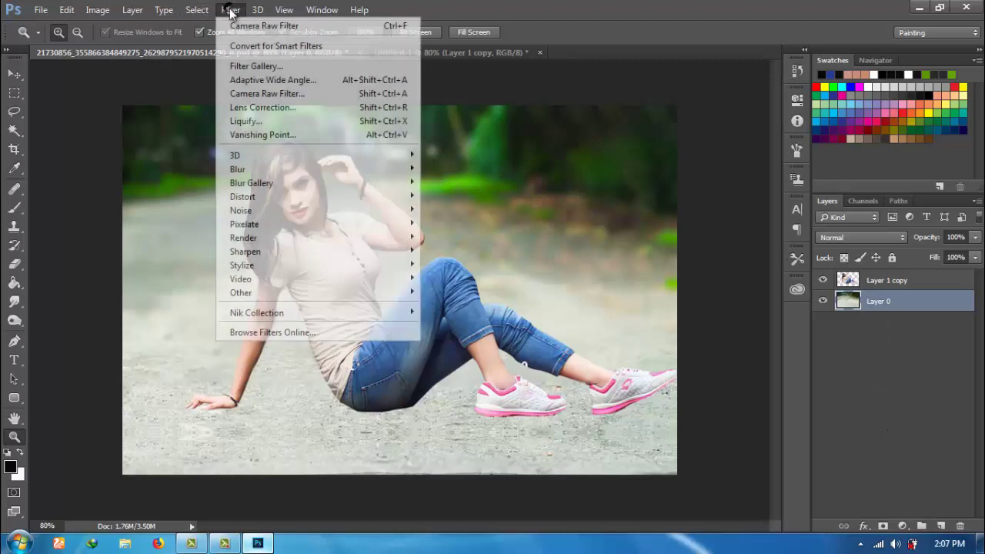
click(254, 94)
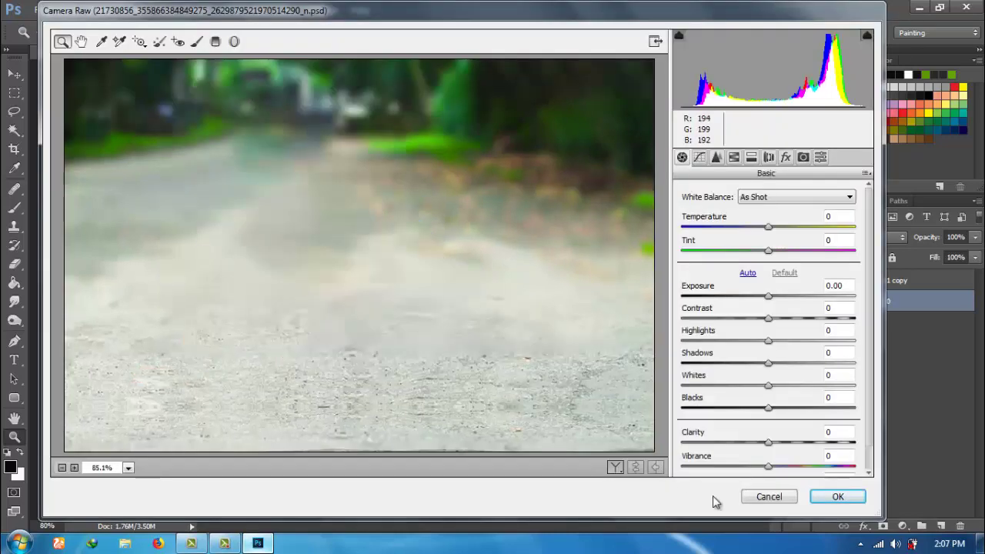
mouse_move(770, 364)
mouse_down()
mouse_move(828, 366)
mouse_move(817, 366)
mouse_up()
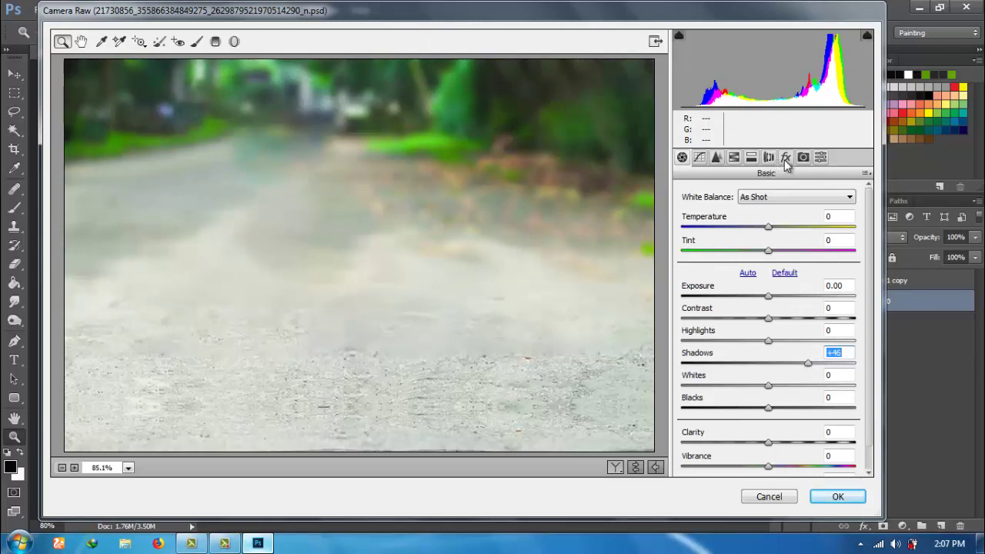
click(716, 158)
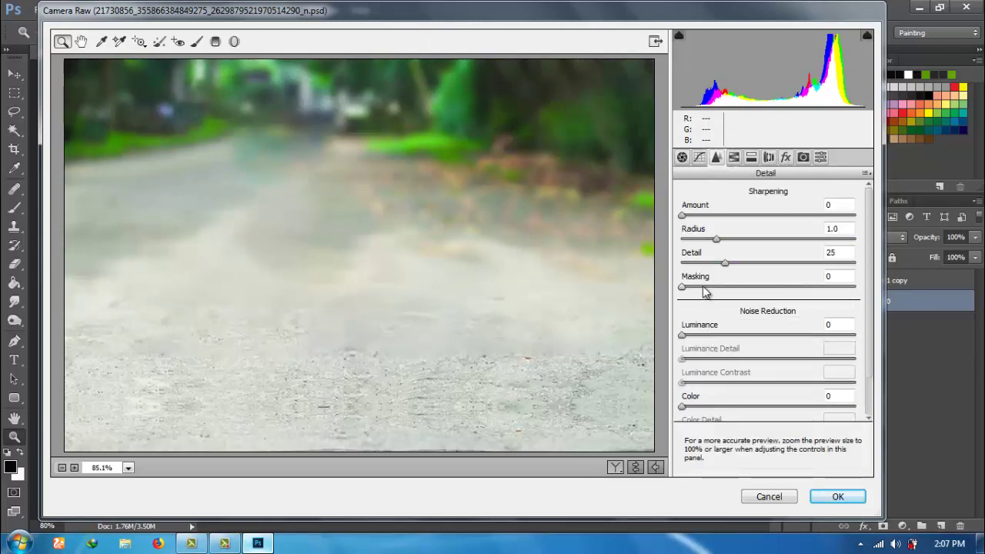
mouse_move(682, 287)
mouse_down()
mouse_move(718, 287)
mouse_move(715, 262)
mouse_up()
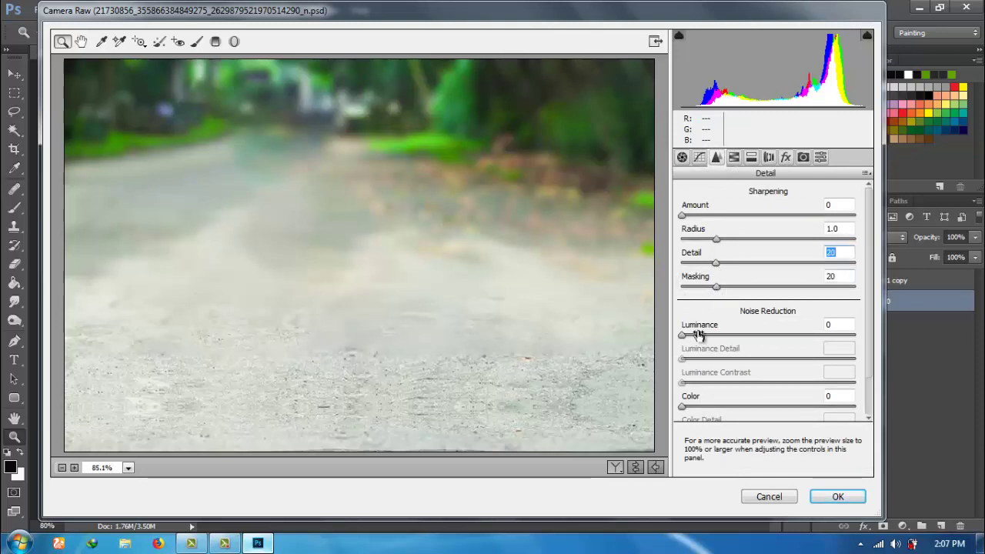
drag(698, 339, 708, 340)
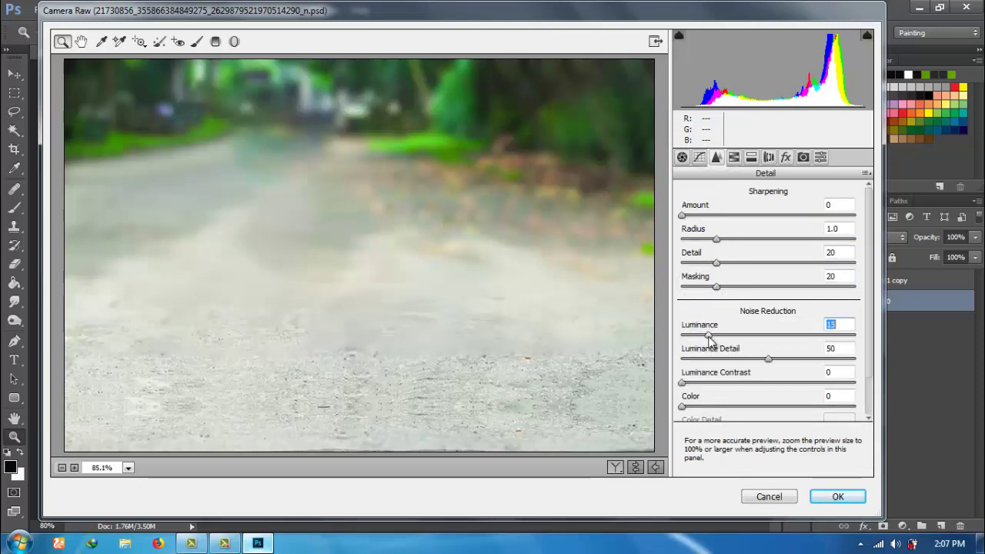
click(837, 497)
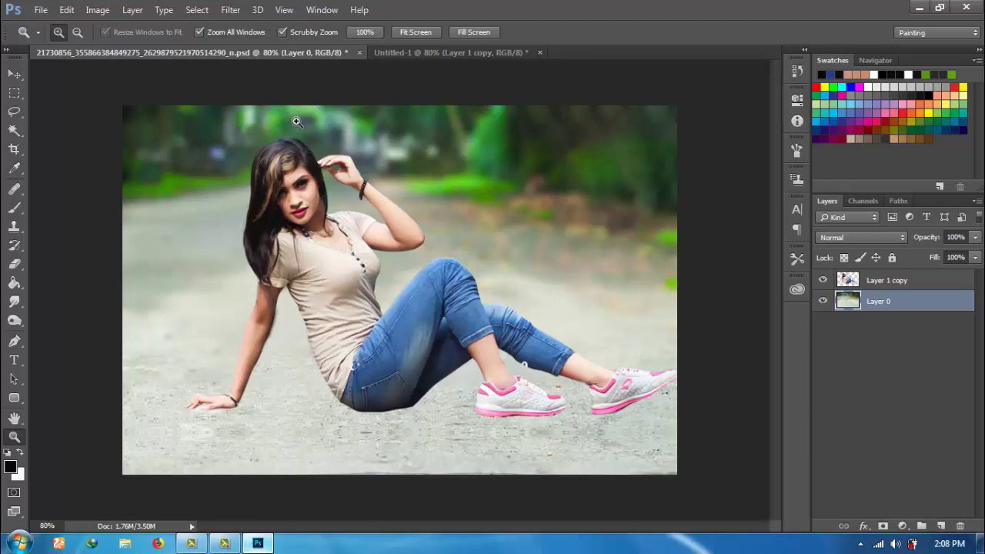
Apply a 10 px Tilt-Shift blur with the sharp band lowered over the legs and road.
click(227, 11)
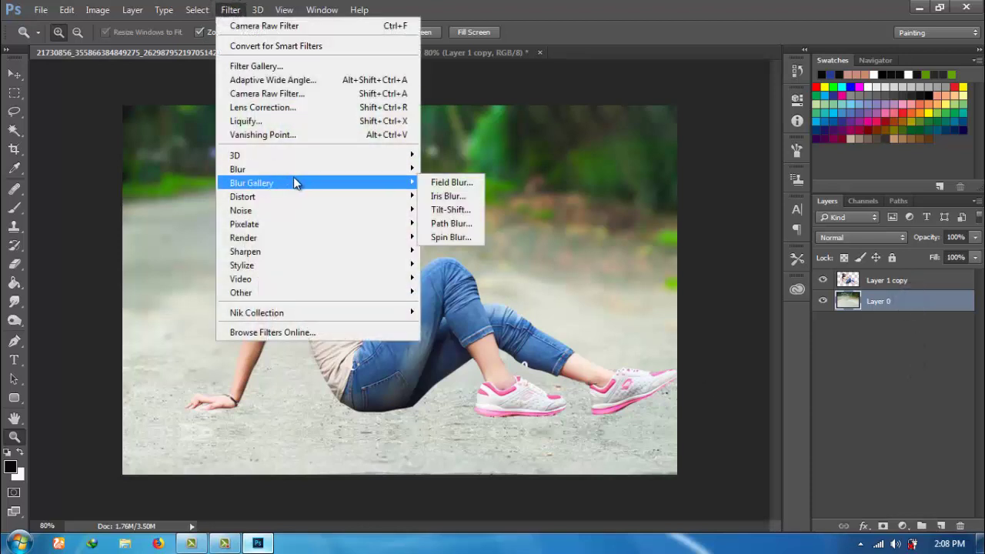
mouse_move(252, 183)
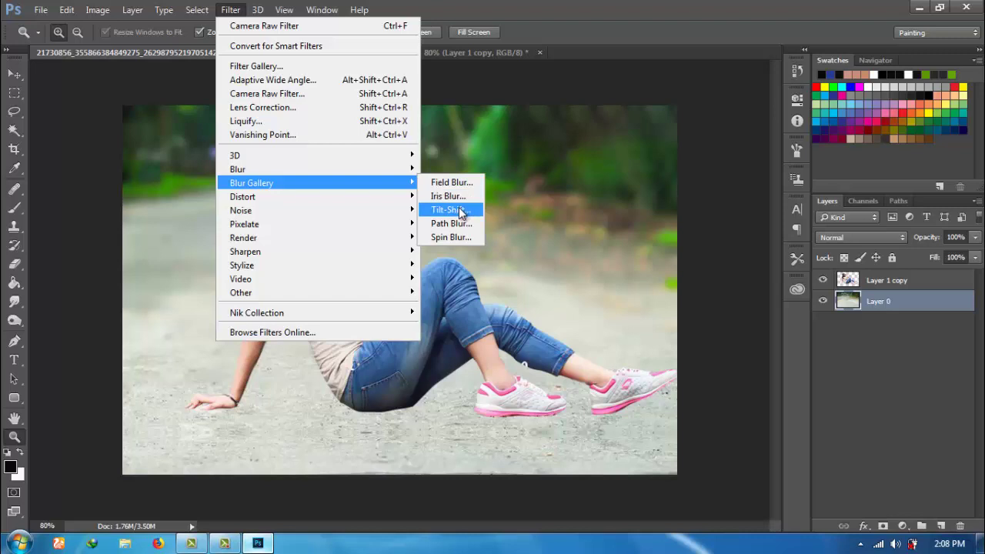
click(460, 211)
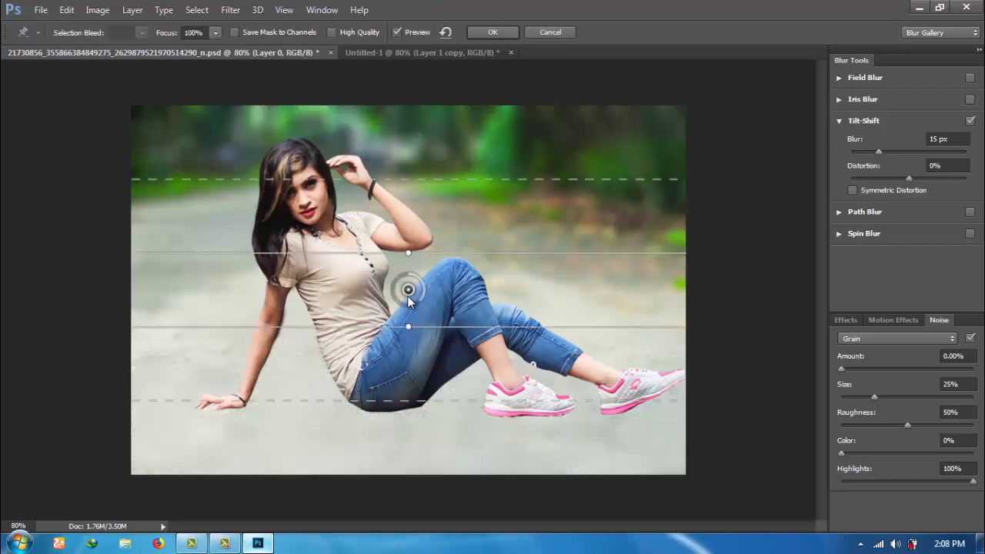
drag(411, 299, 403, 388)
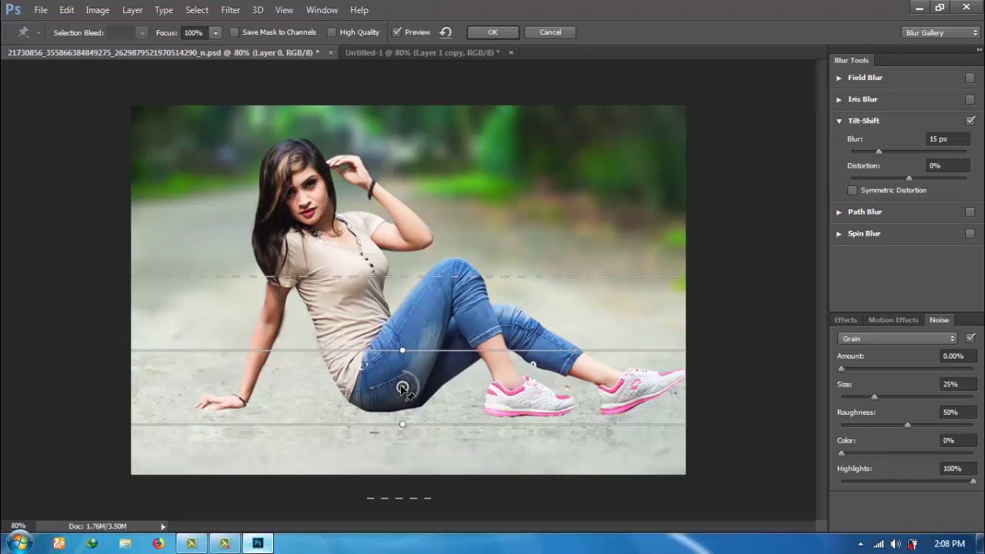
click(872, 153)
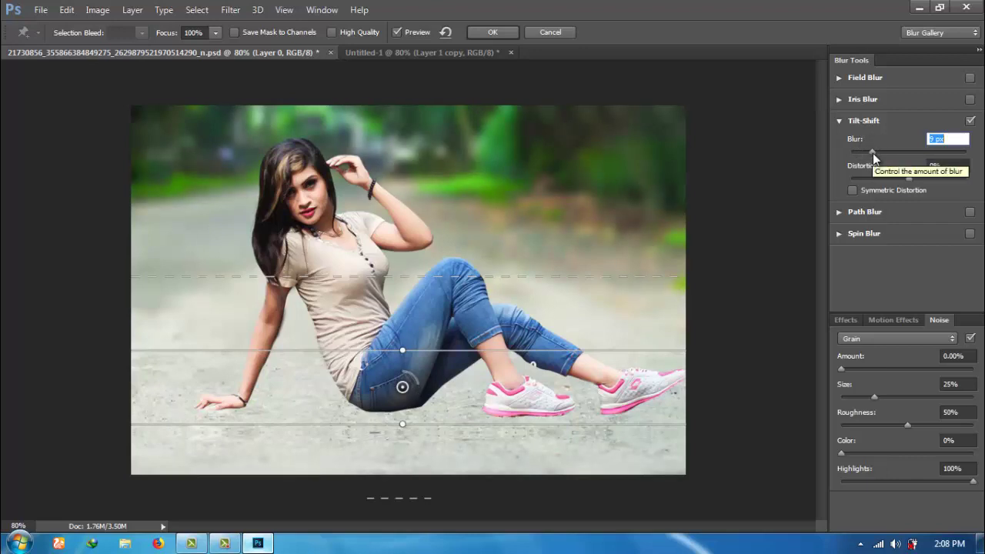
drag(873, 153, 874, 154)
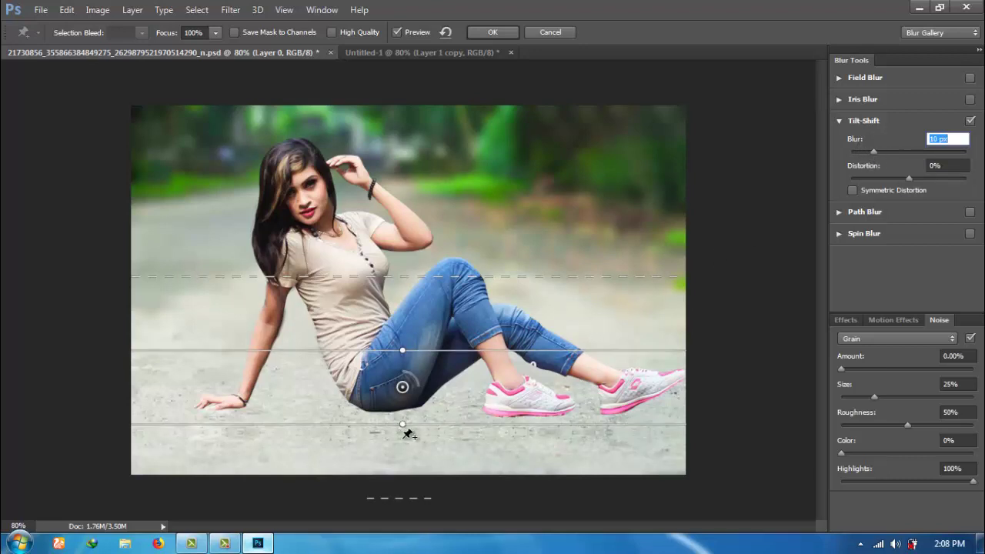
drag(395, 426, 392, 435)
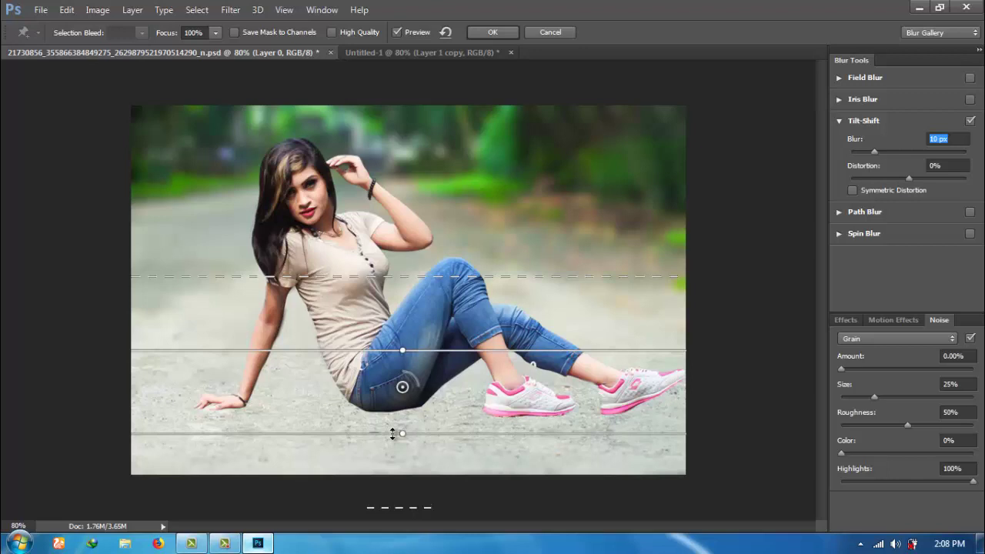
click(398, 351)
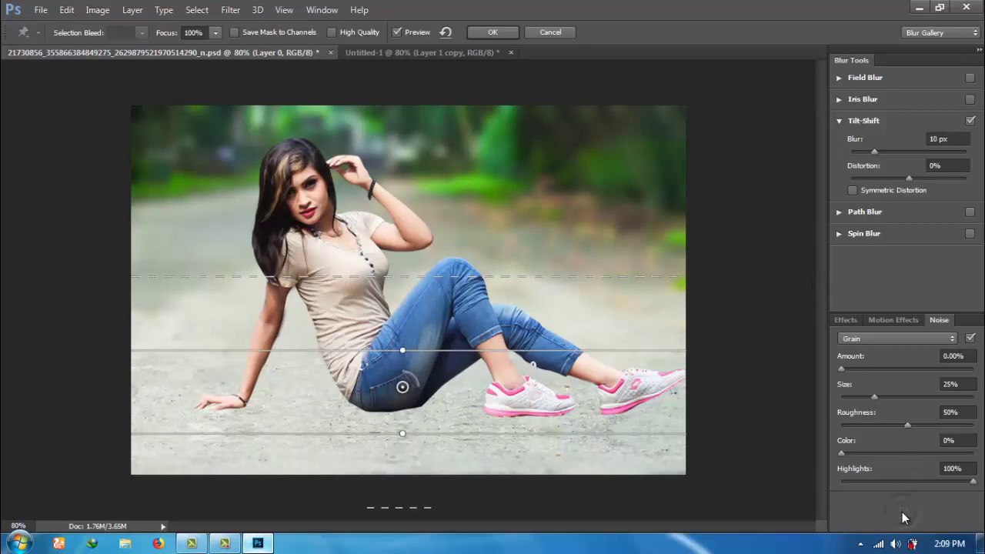
click(488, 32)
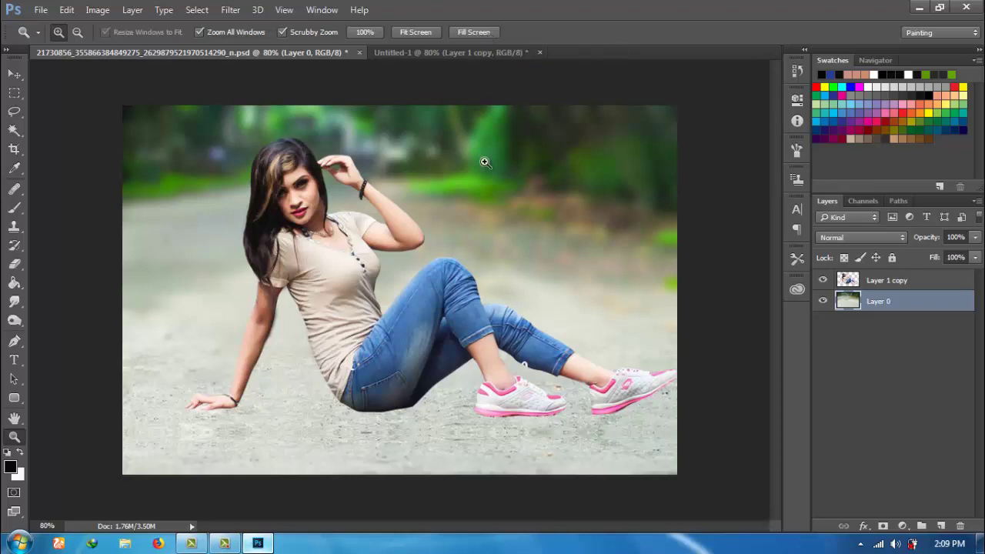
Create a new empty Layer 1 and place it below the model layer Layer 1 copy.
click(885, 387)
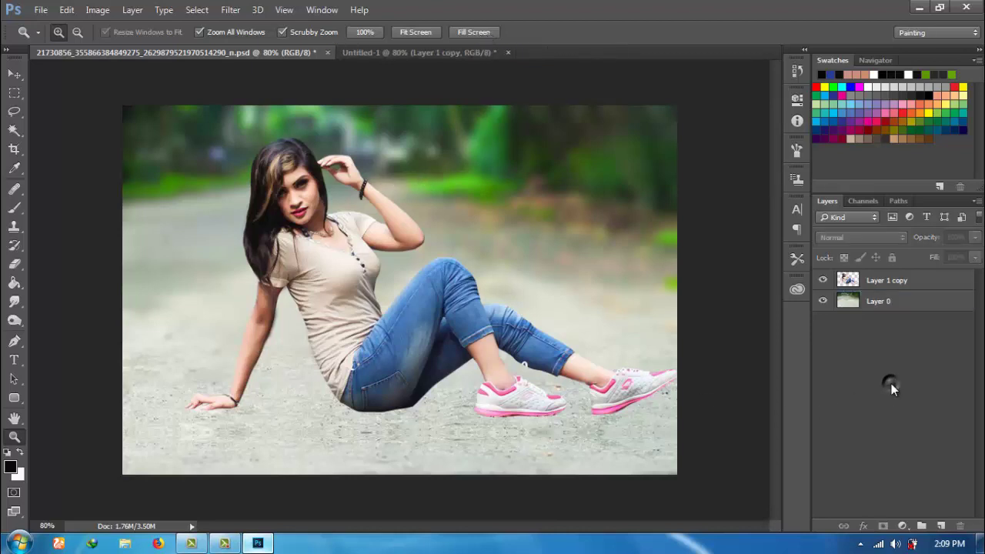
click(894, 305)
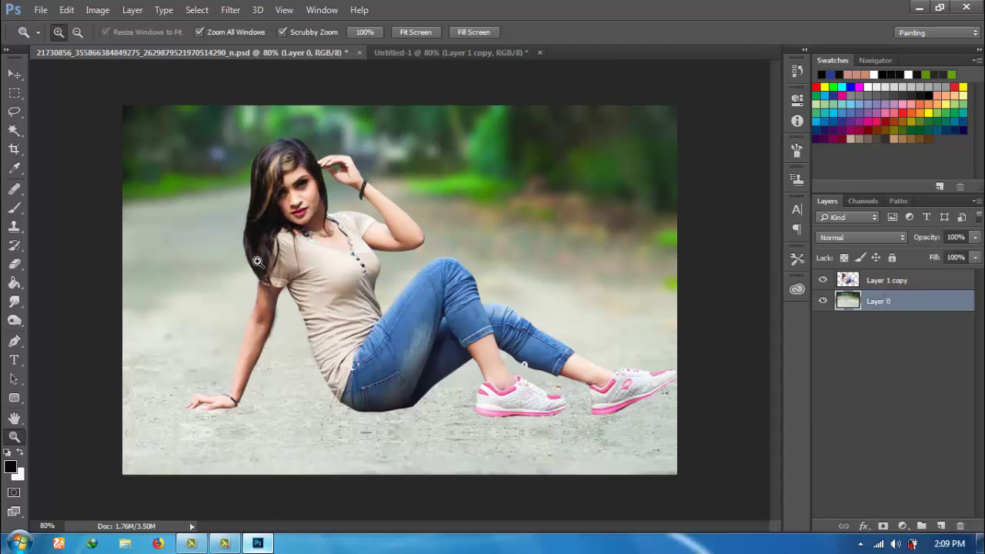
click(877, 284)
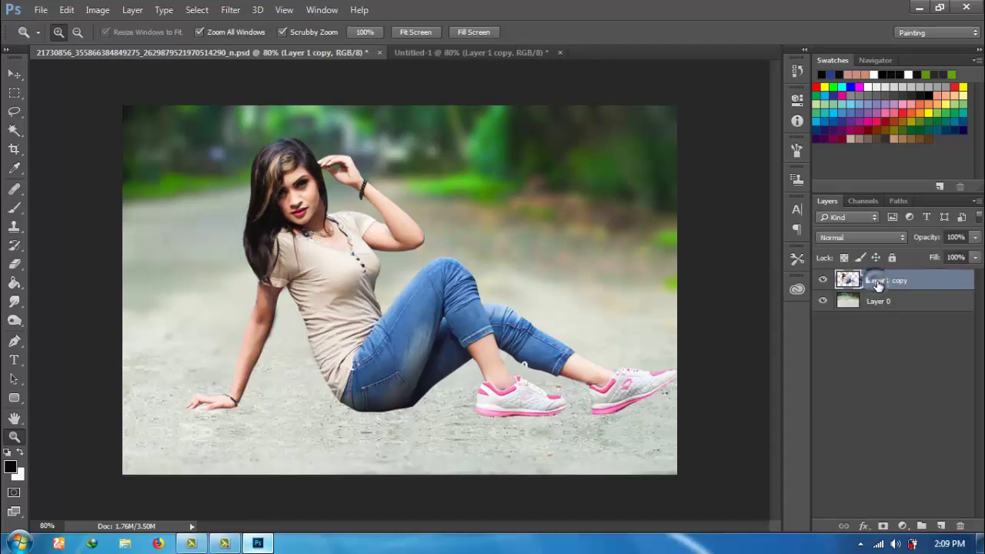
click(941, 525)
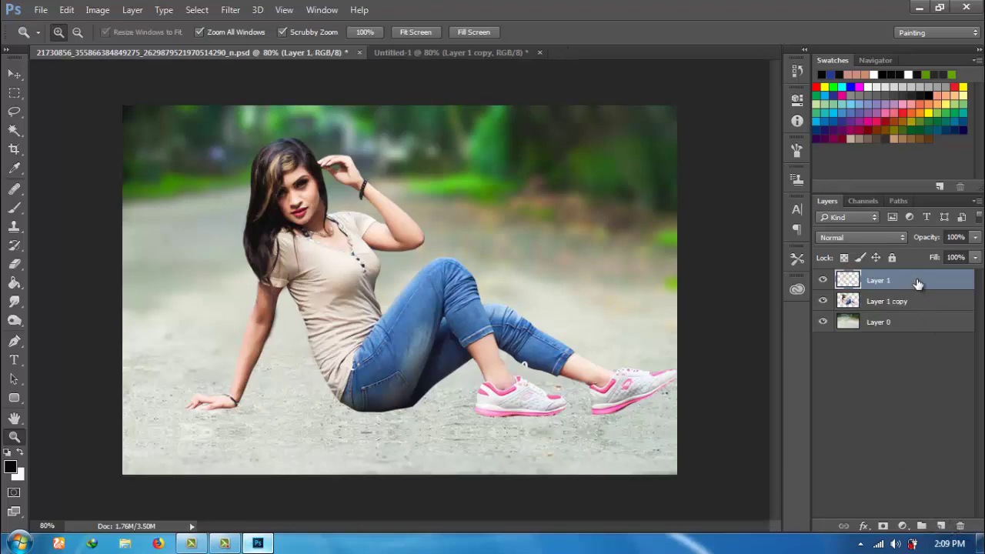
drag(918, 284, 913, 311)
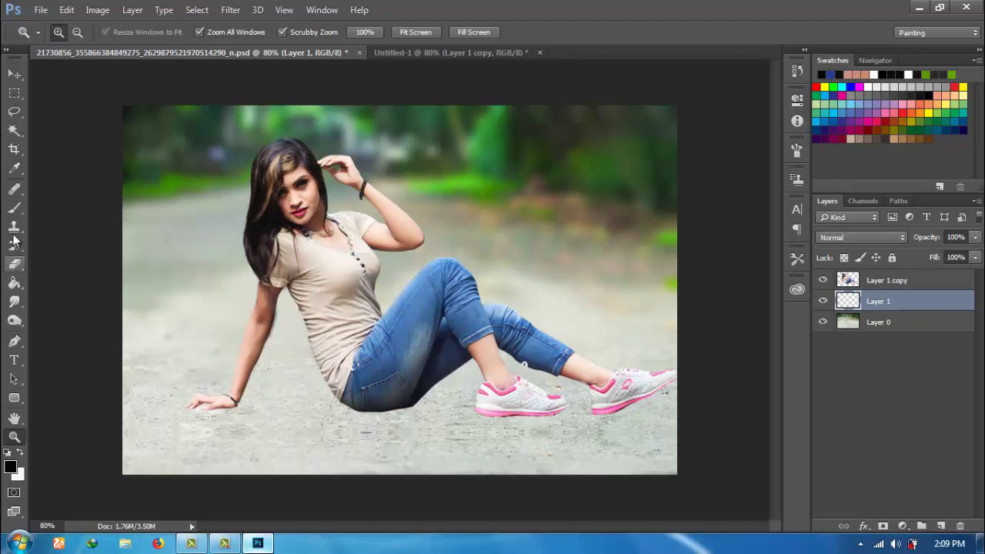
click(14, 209)
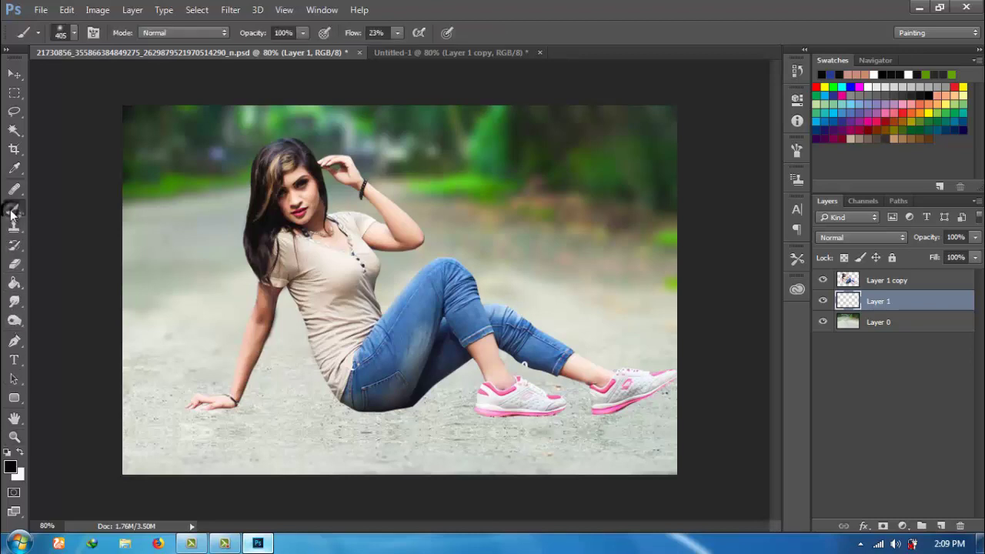
Paint a soft black shadow under the right shoe with a 63 px, 0% hardness brush.
right_click(483, 240)
drag(632, 271, 580, 269)
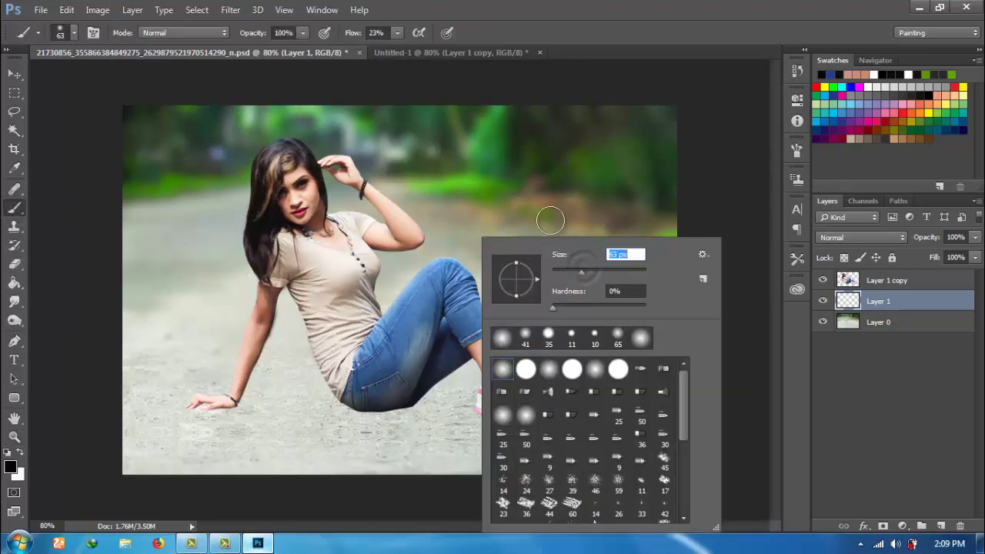
click(744, 350)
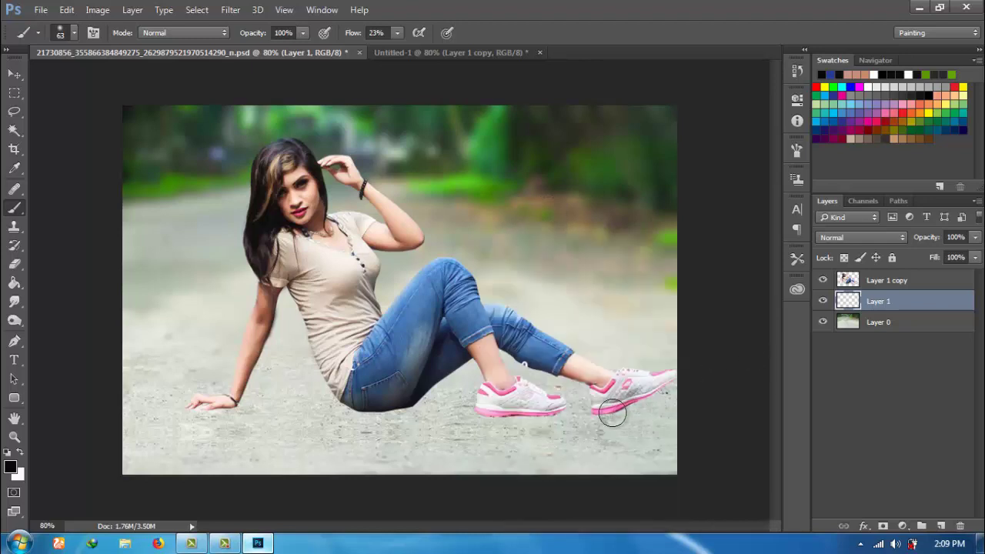
drag(622, 402, 682, 406)
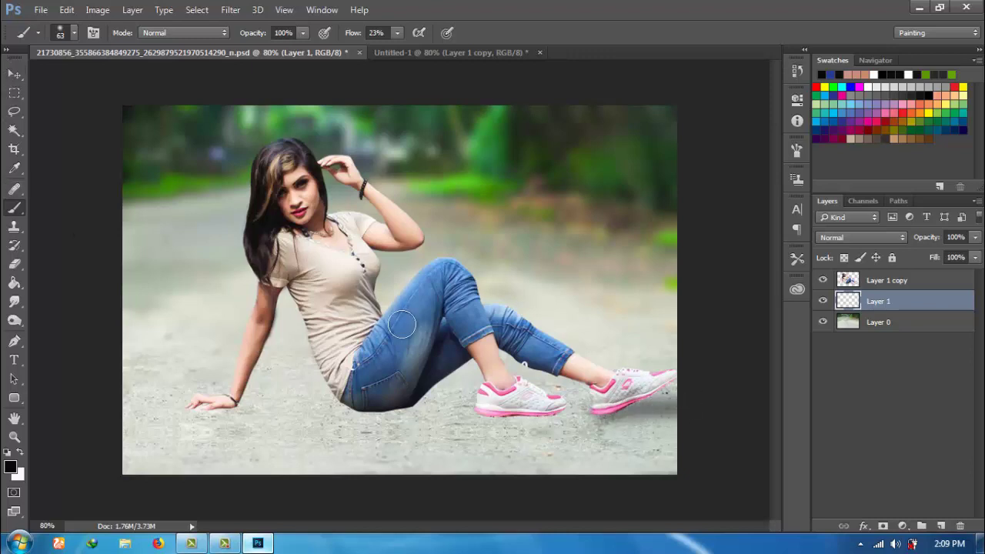
Squash the shoe shadow to 91.30% × 54.21% under the right shoe, then duplicate it as Layer 1 copy 2.
key(ctrl+t)
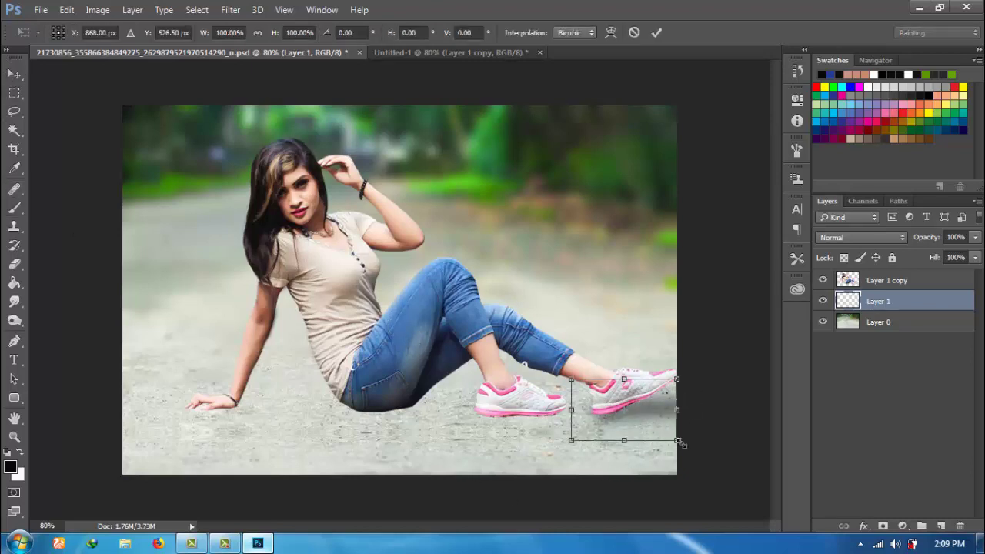
mouse_move(676, 438)
mouse_down()
mouse_move(649, 404)
mouse_move(675, 420)
mouse_up()
drag(574, 393, 606, 400)
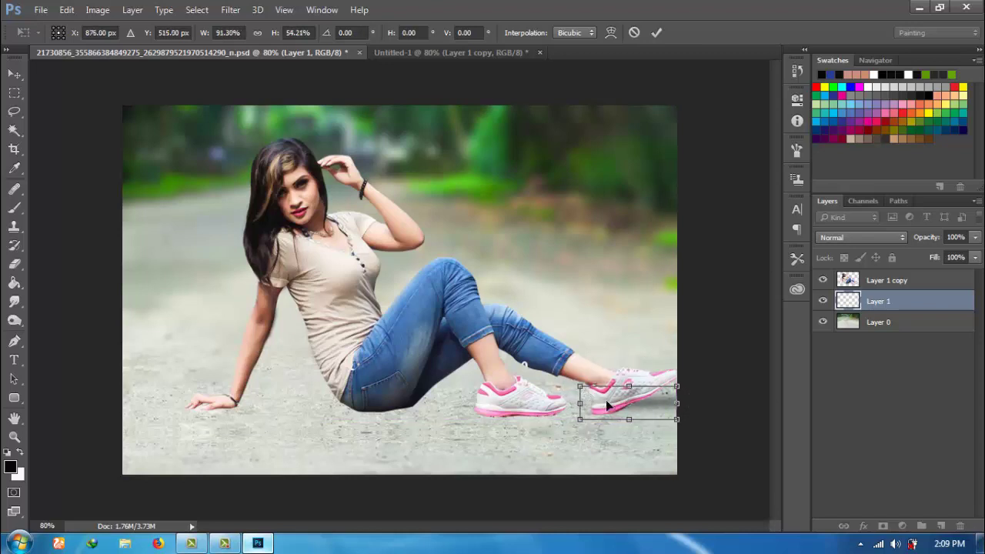
key(Down)
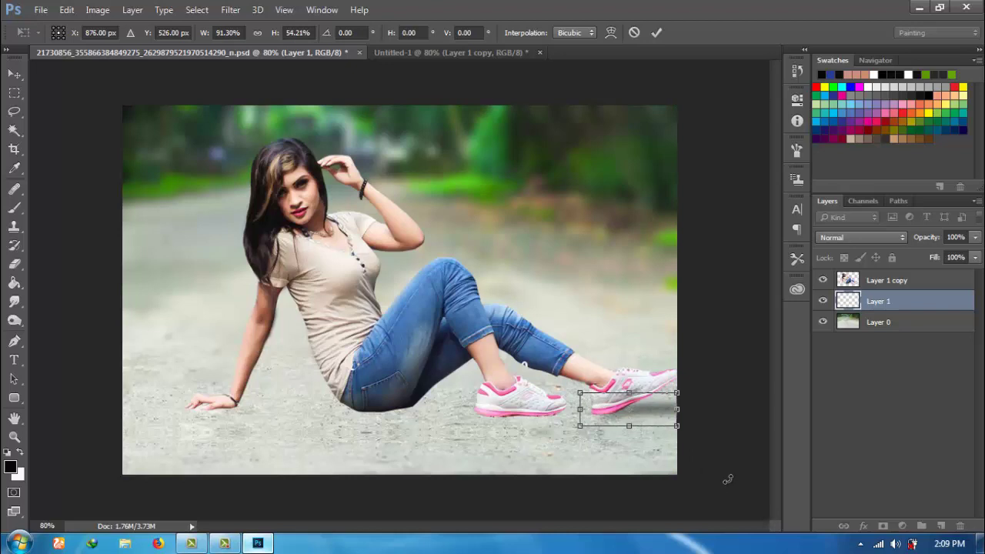
key(Up)
key(Up)
key(Up)
key(Up)
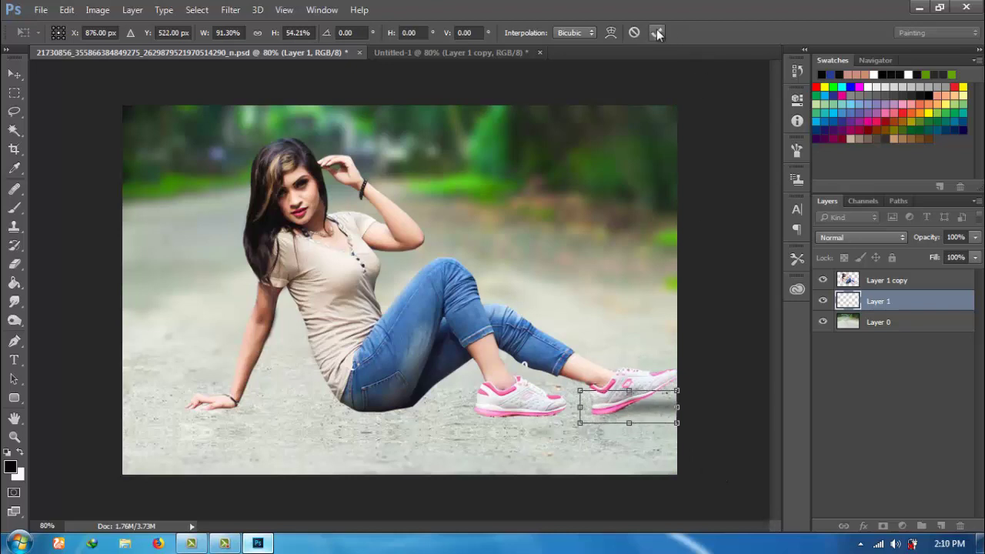
click(656, 32)
drag(955, 306, 941, 526)
Flip the shadow copy horizontally to -87.43% width and position it under the front shoe.
key(v)
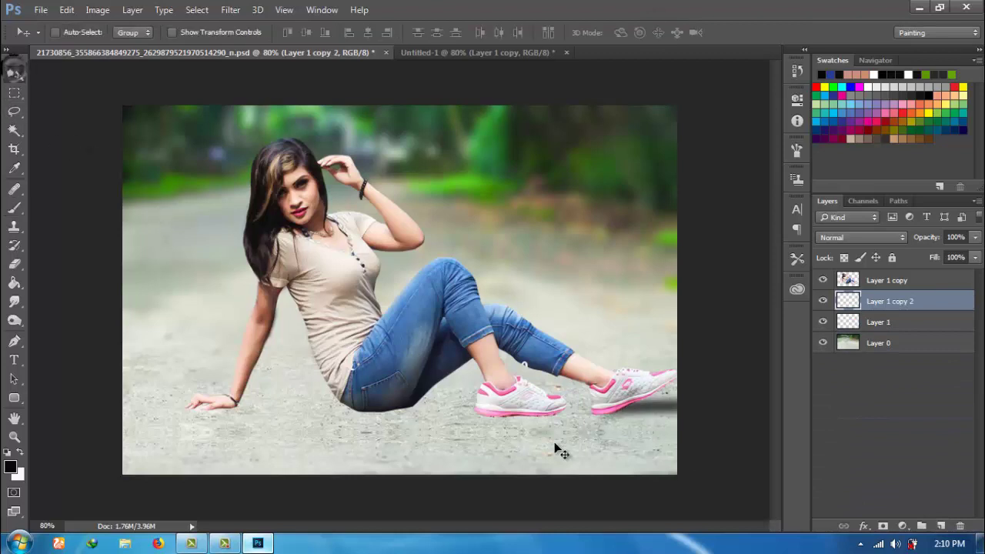
drag(554, 446, 548, 377)
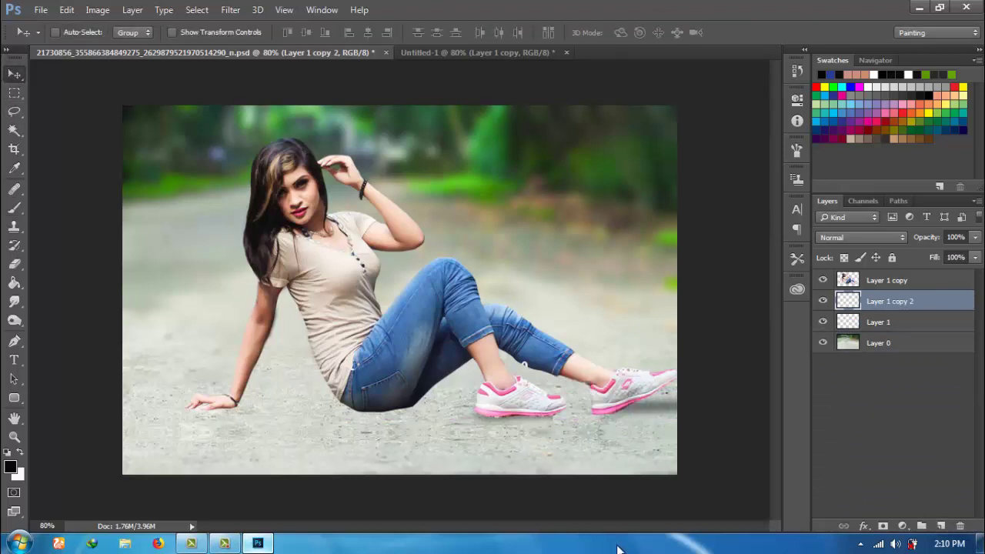
drag(548, 435, 585, 436)
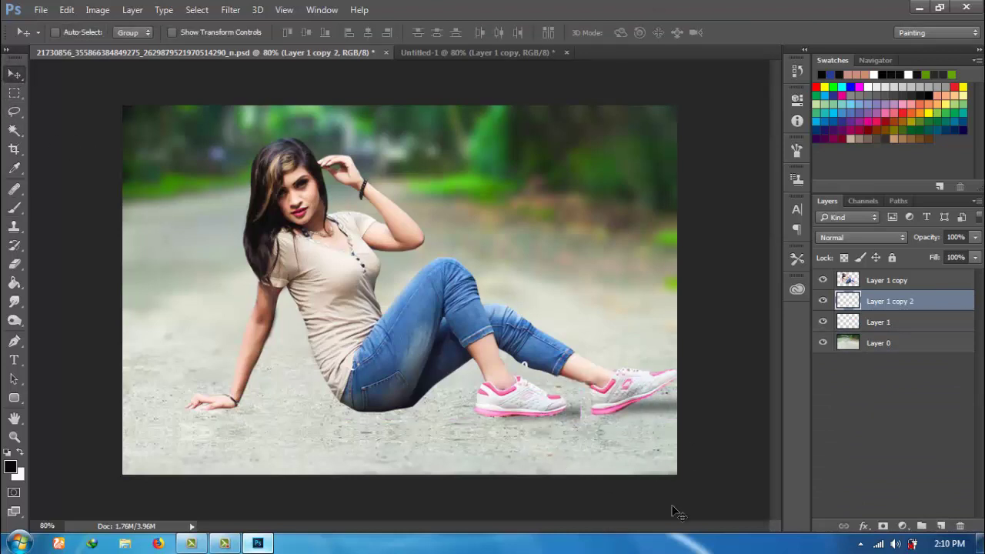
key(ctrl+t)
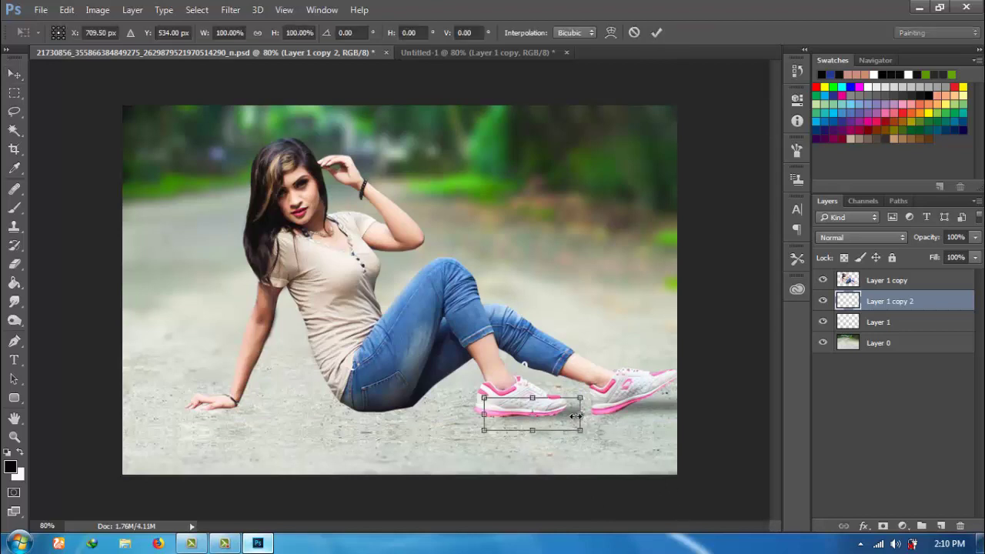
drag(577, 414, 399, 419)
mouse_move(471, 414)
mouse_down()
mouse_move(569, 406)
mouse_move(581, 415)
mouse_up()
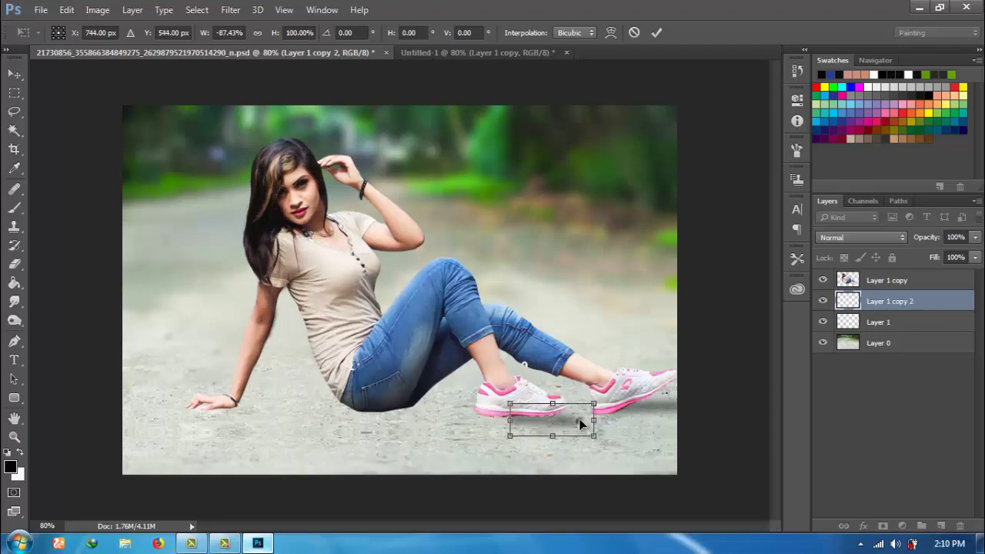
key(Down)
key(Down)
key(Down)
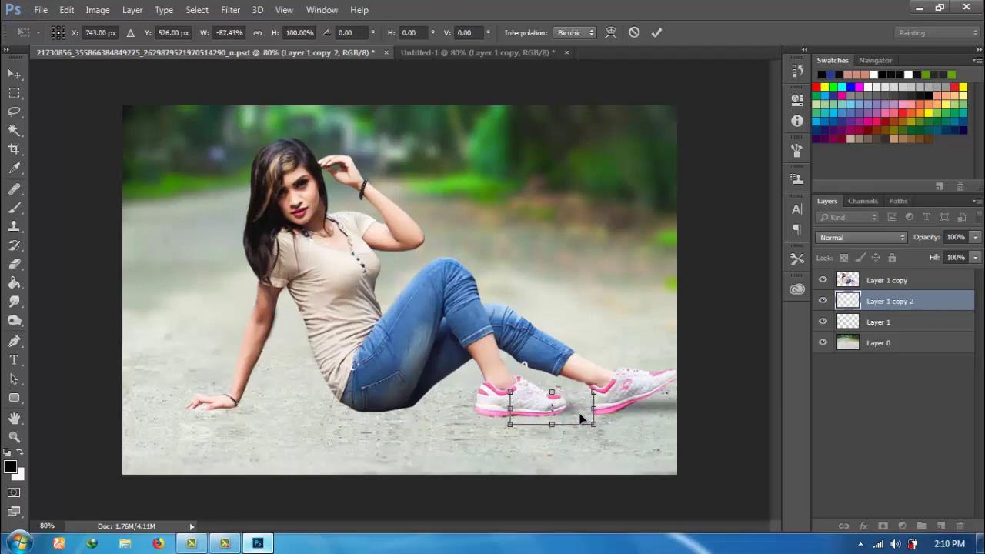
key(Down)
key(Down)
key(Down)
key(Down)
key(Down)
key(Down)
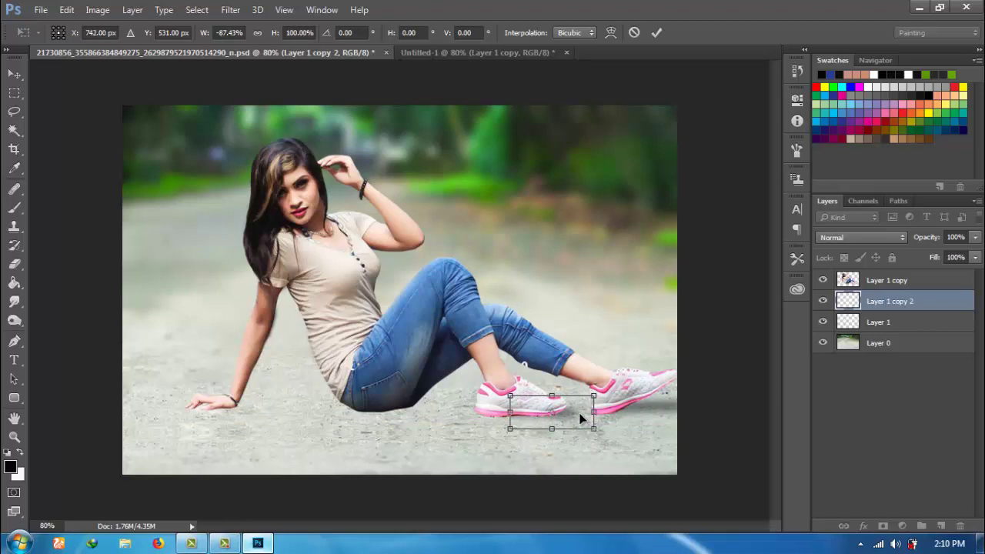
key(Left)
key(Up)
key(Up)
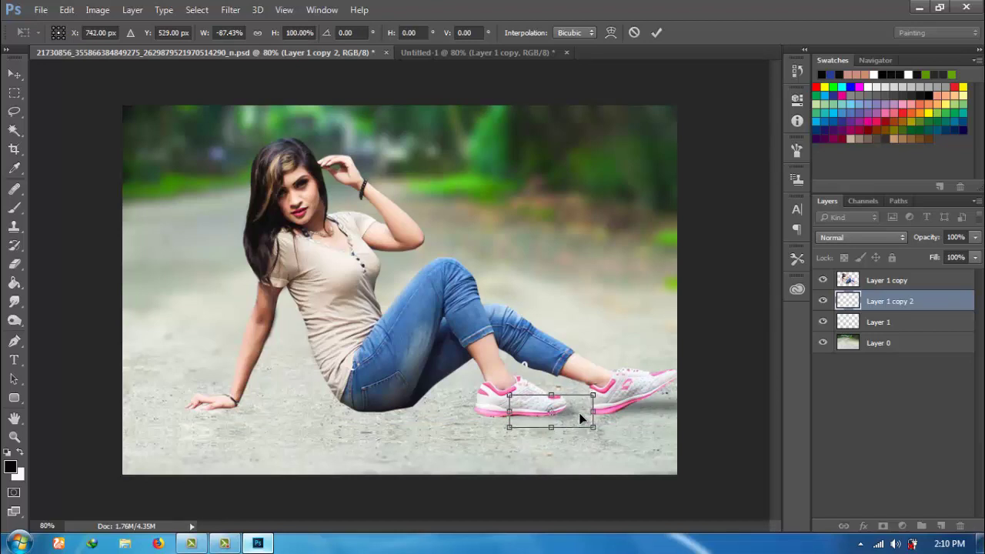
click(655, 31)
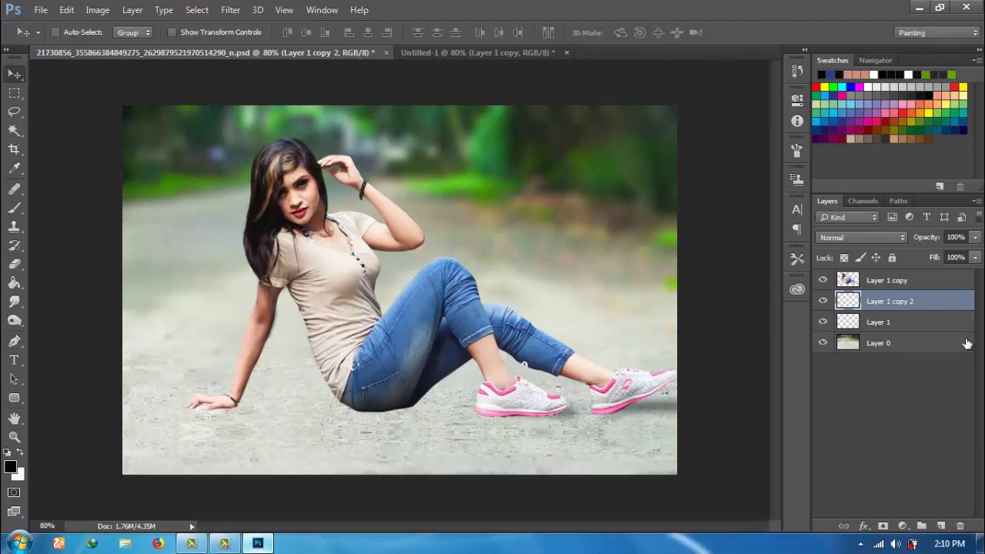
Duplicate the shoe shadow as Layer 1 copy 3 and move it under the jeans.
drag(949, 308, 940, 526)
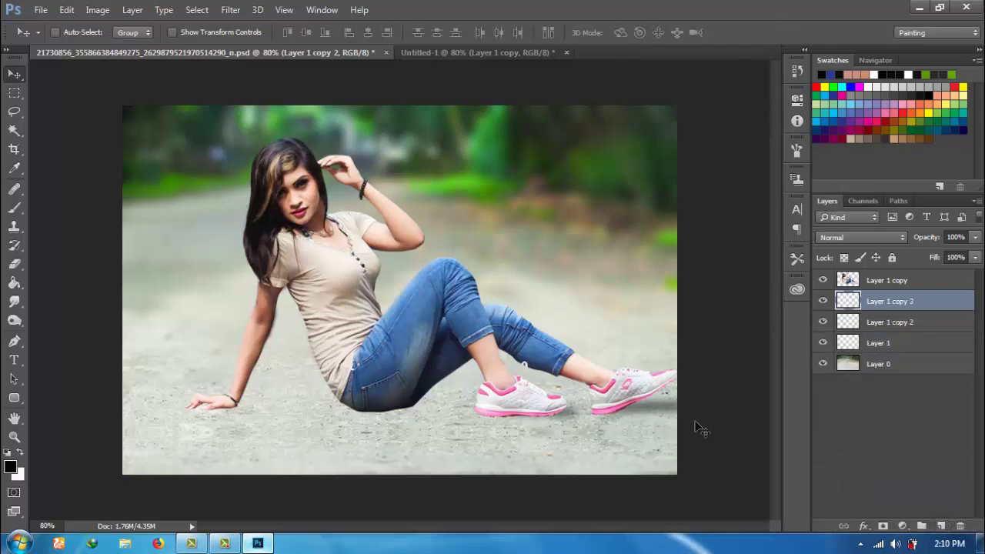
drag(573, 429, 389, 416)
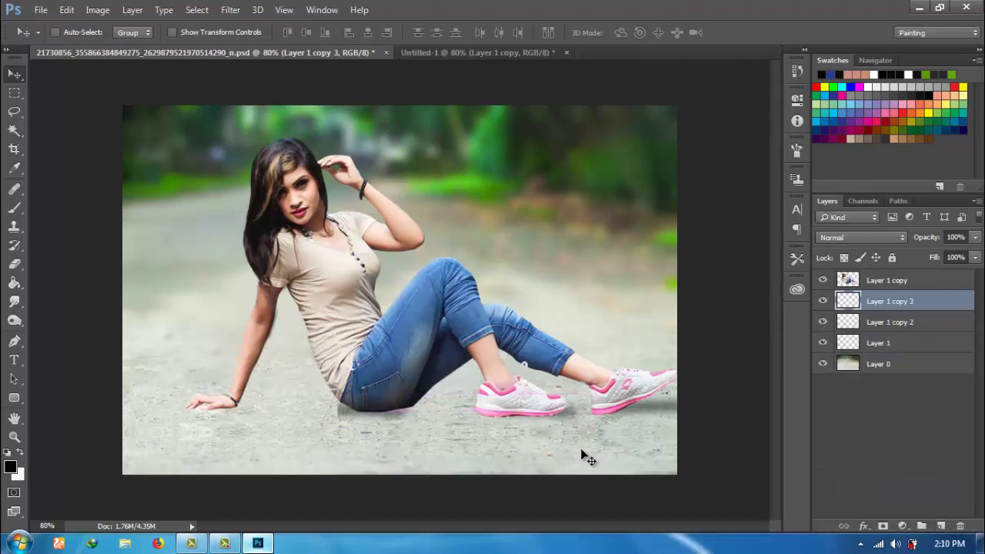
drag(562, 445, 422, 436)
Flip and stretch the copy under the hips, then erase to soften its lower edge.
key(ctrl+t)
drag(337, 412, 306, 412)
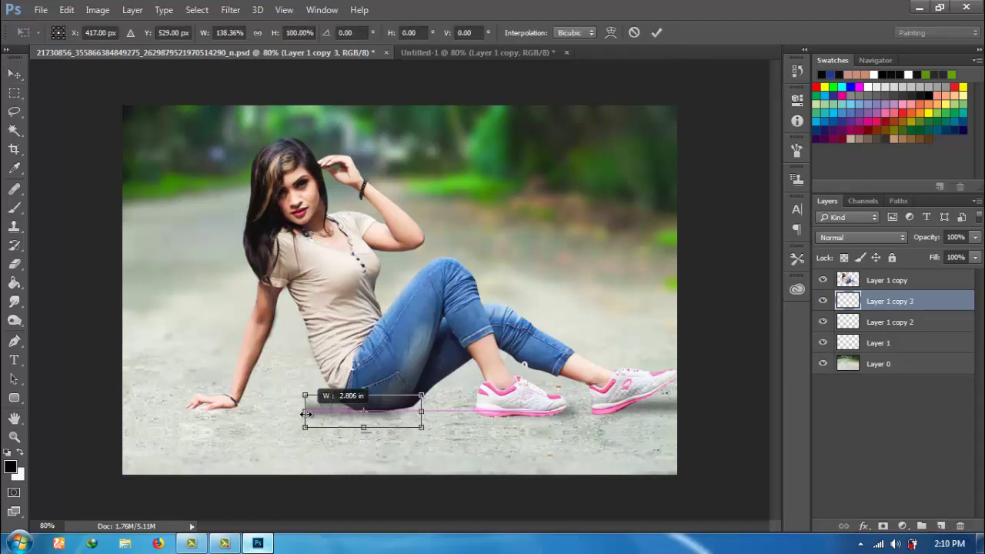
drag(365, 426, 366, 427)
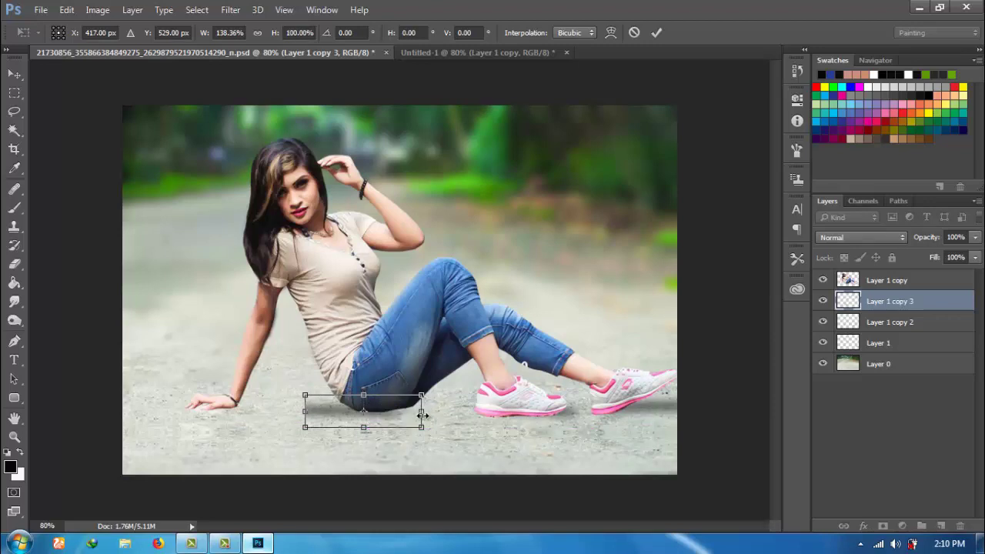
drag(422, 416, 184, 412)
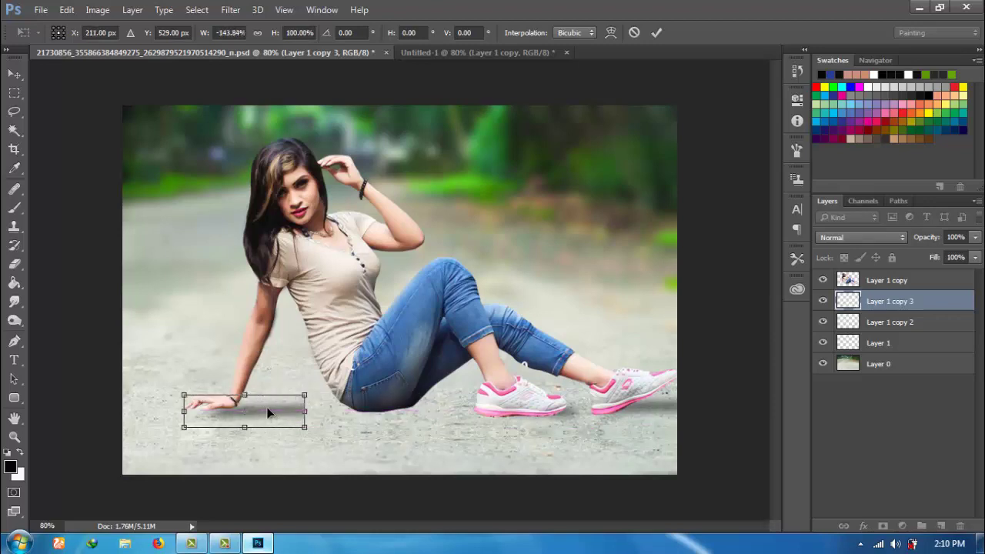
drag(268, 414, 371, 411)
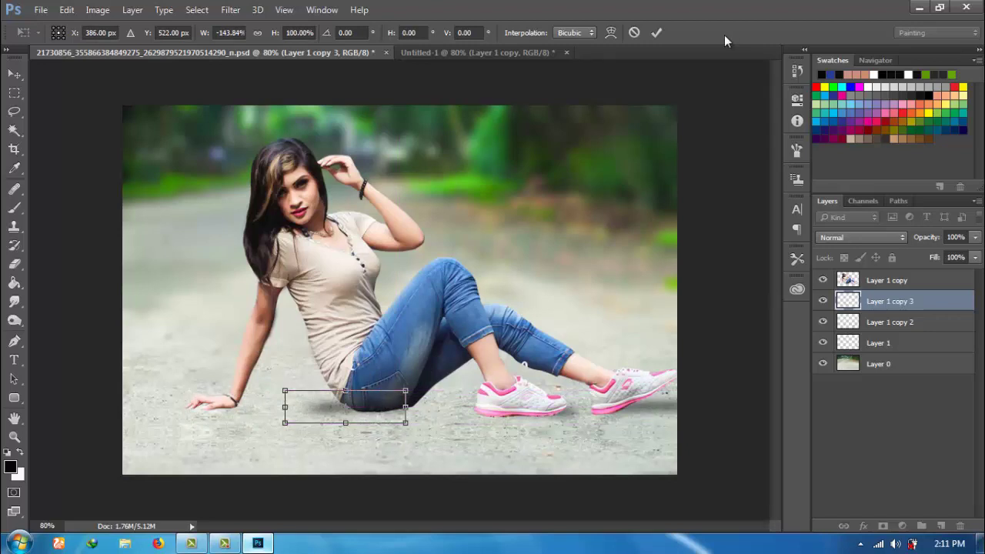
drag(405, 424, 407, 427)
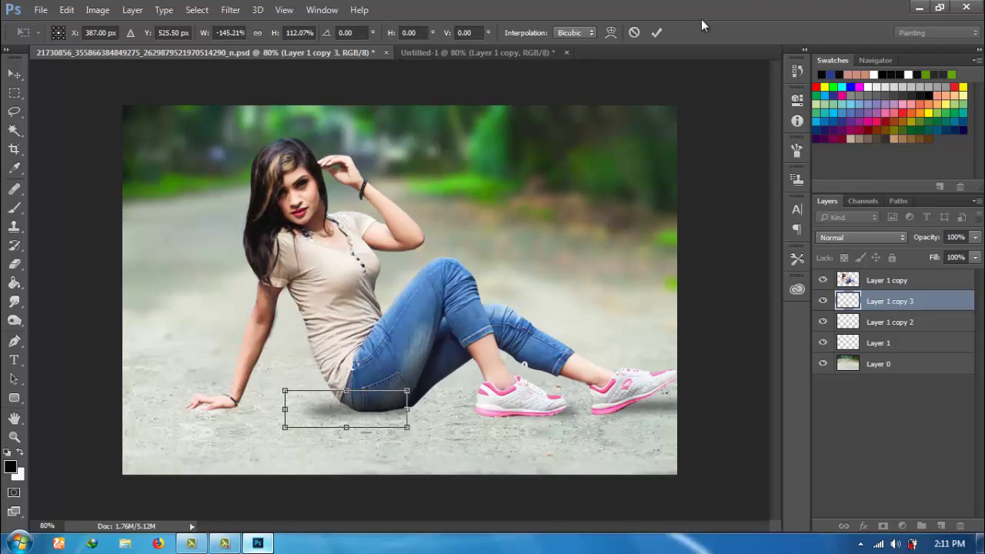
click(658, 32)
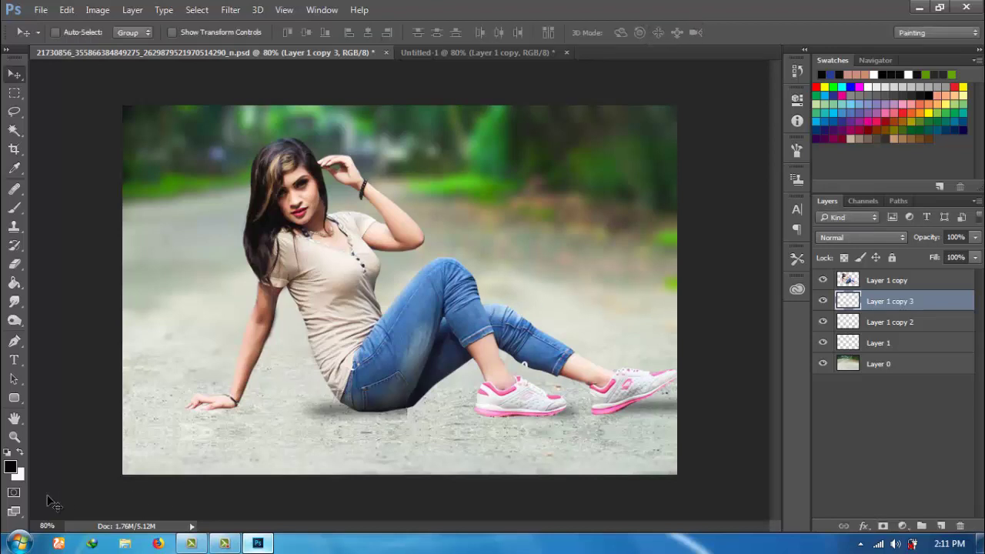
click(14, 264)
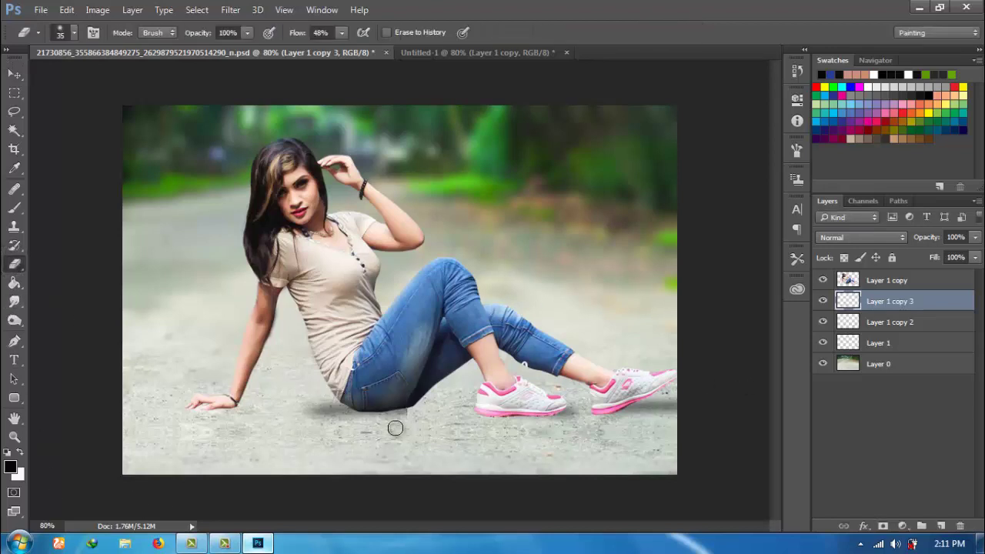
drag(394, 428, 413, 402)
Duplicate the jeans shadow, place the copy under the planted hand and scale it to 54.25% × 40%.
key(v)
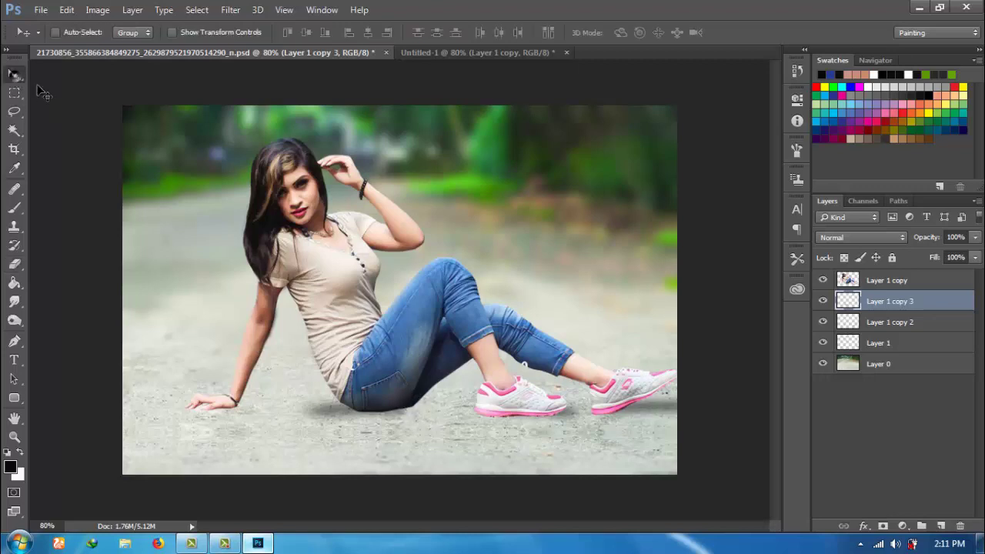
drag(951, 306, 940, 525)
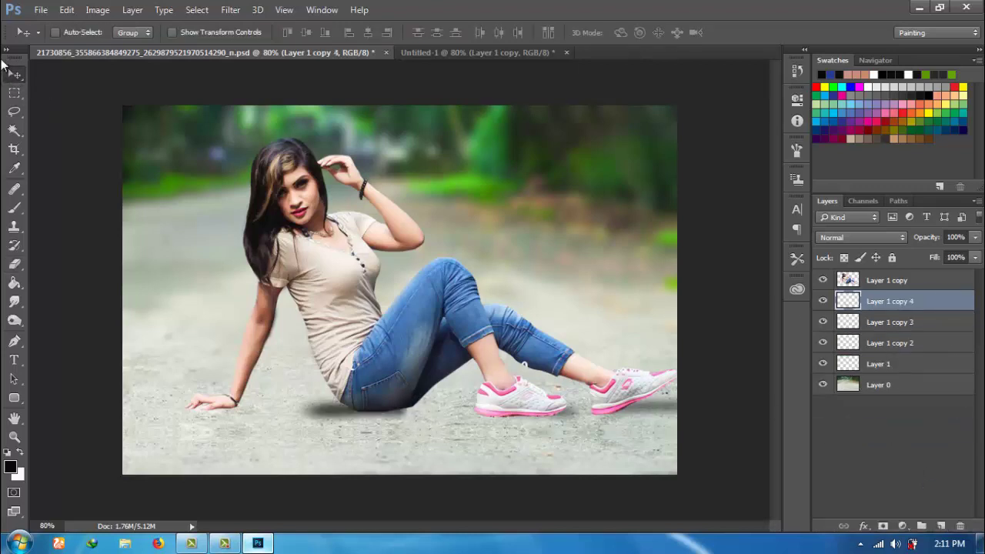
drag(376, 423, 240, 422)
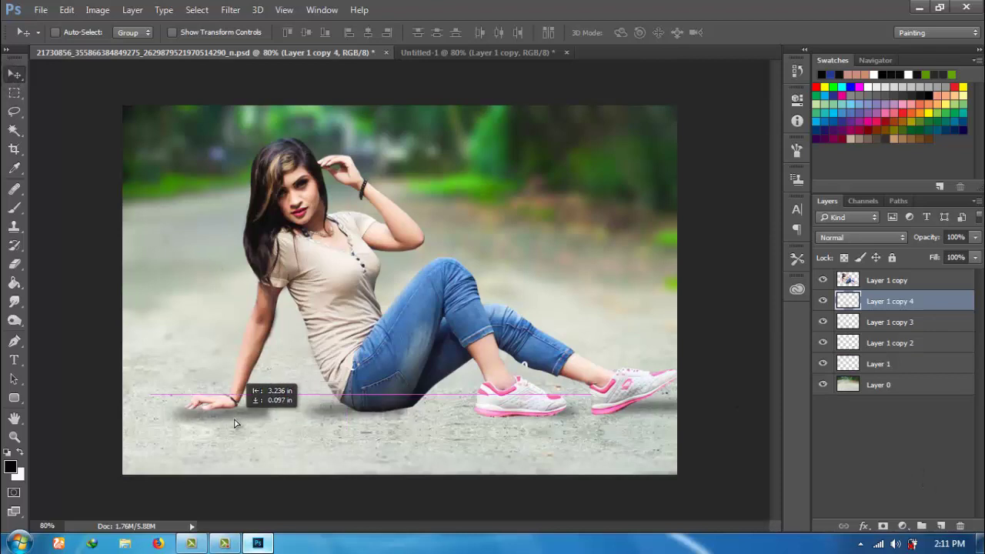
key(ctrl+t)
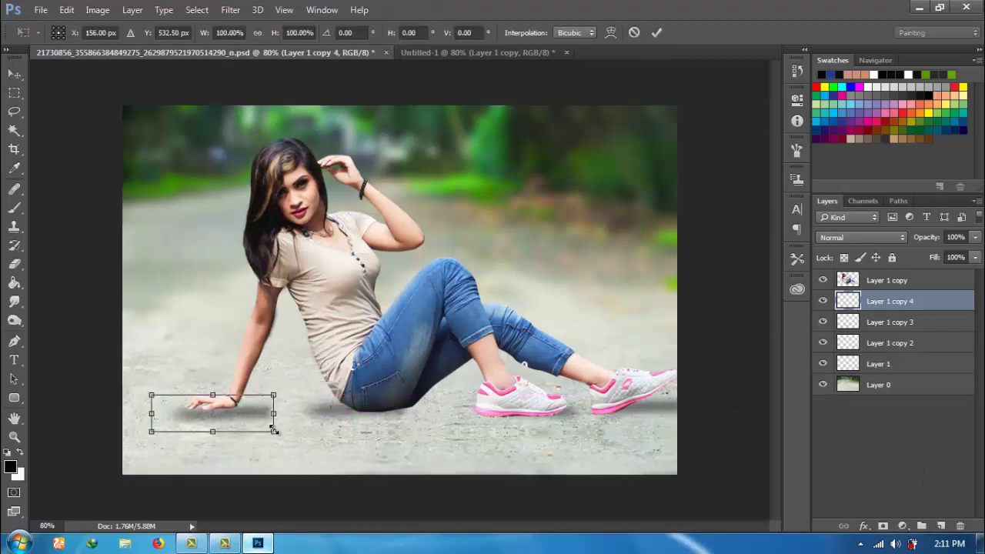
mouse_move(273, 430)
mouse_down()
mouse_move(193, 415)
mouse_move(244, 412)
mouse_move(178, 411)
mouse_up()
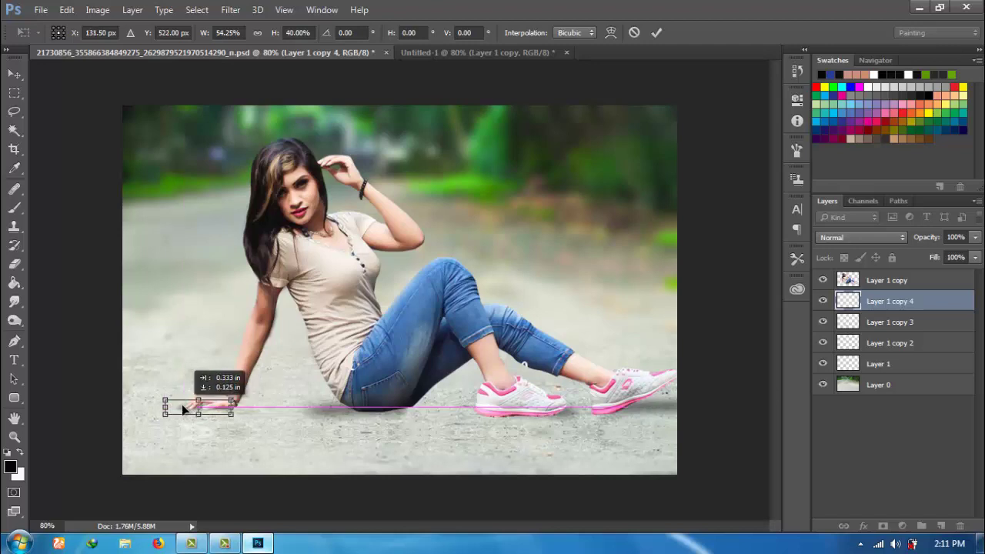
right_click(177, 411)
click(671, 31)
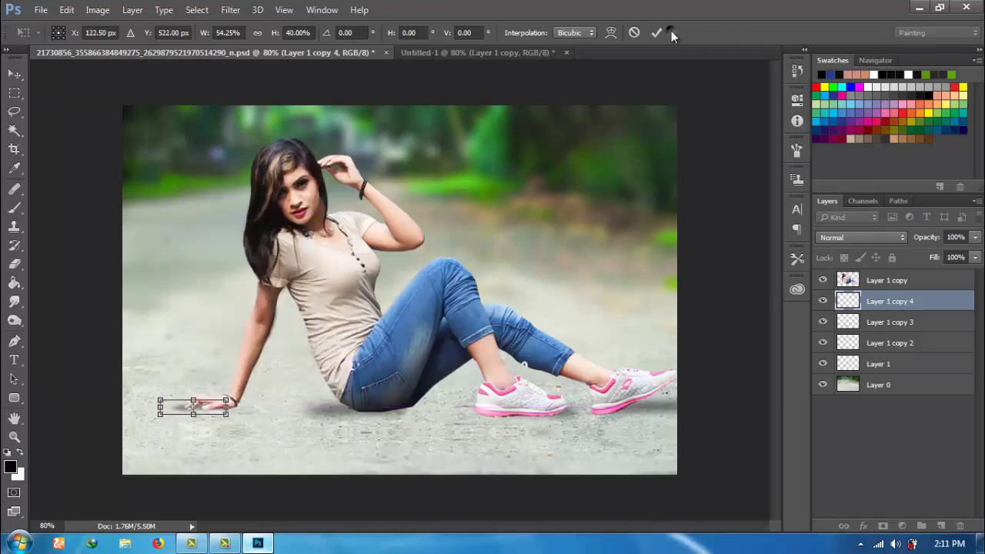
click(656, 32)
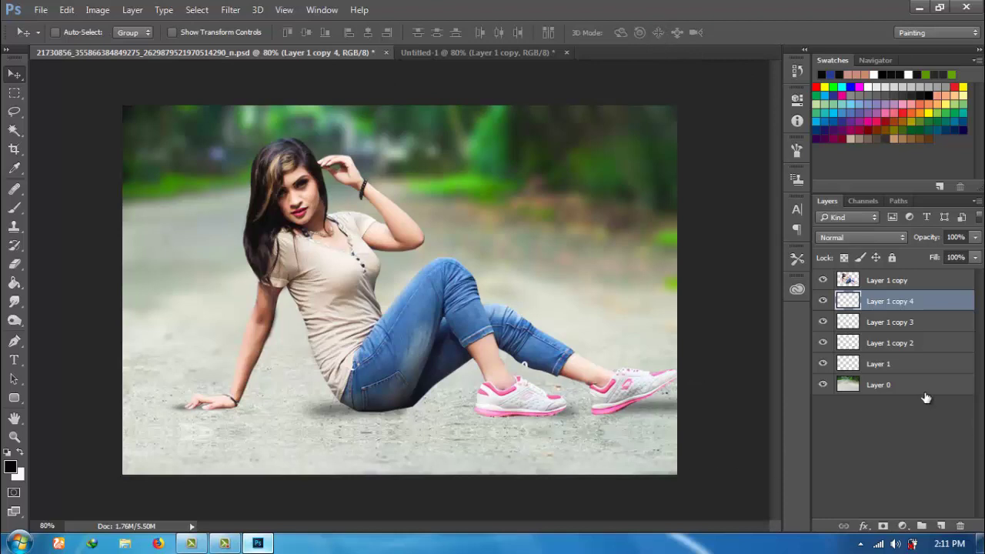
click(897, 282)
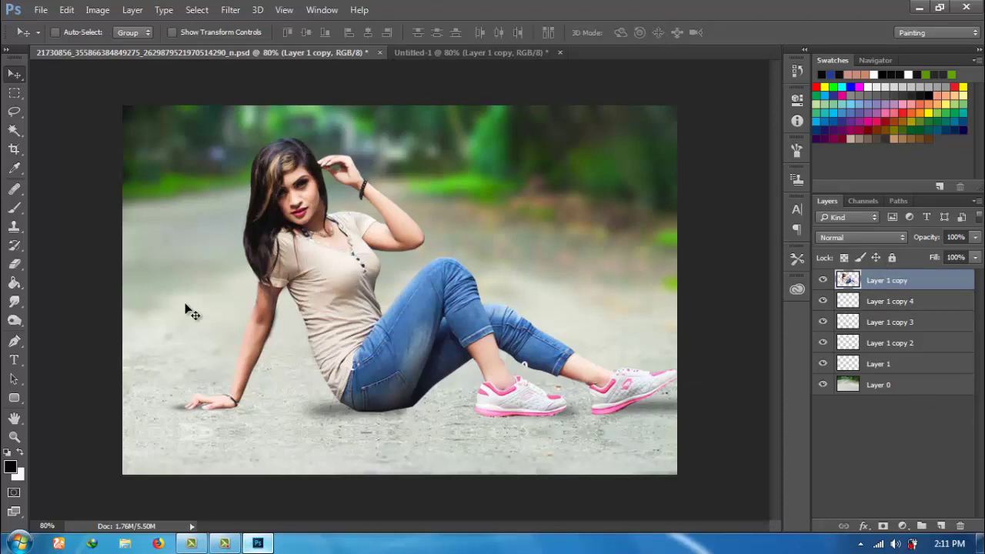
Erase stray pixels along the jeans' lower edge with a 9 px eraser.
click(14, 208)
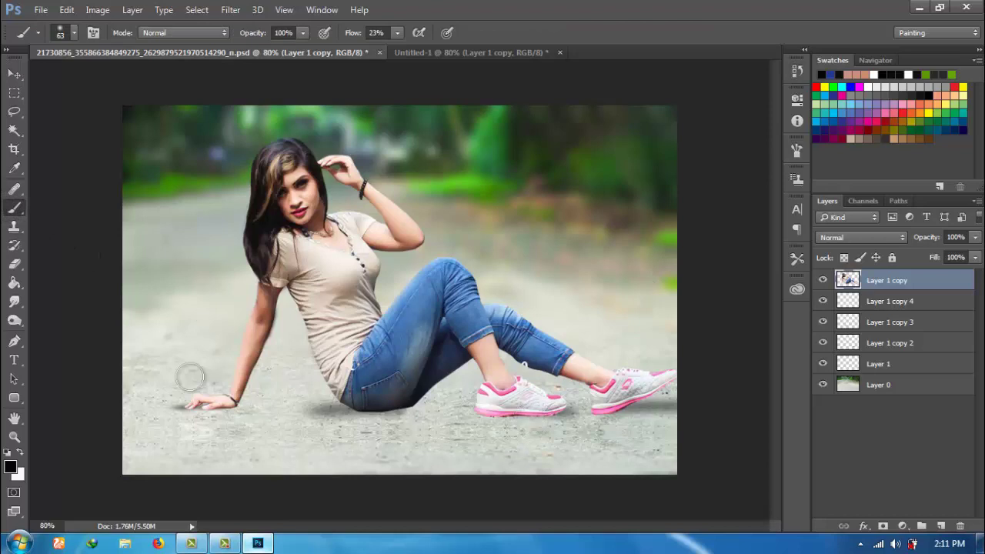
click(14, 263)
right_click(525, 444)
drag(594, 271, 587, 271)
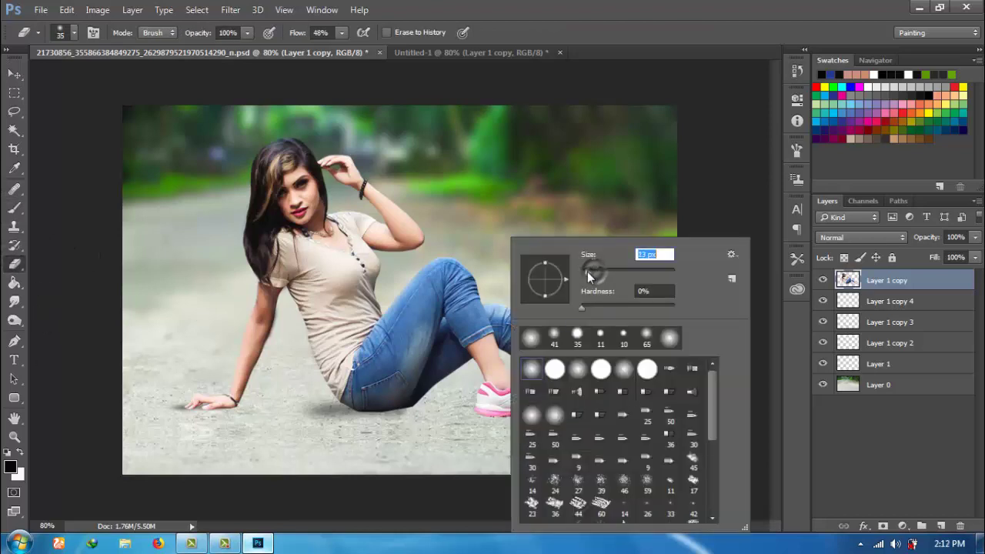
click(419, 407)
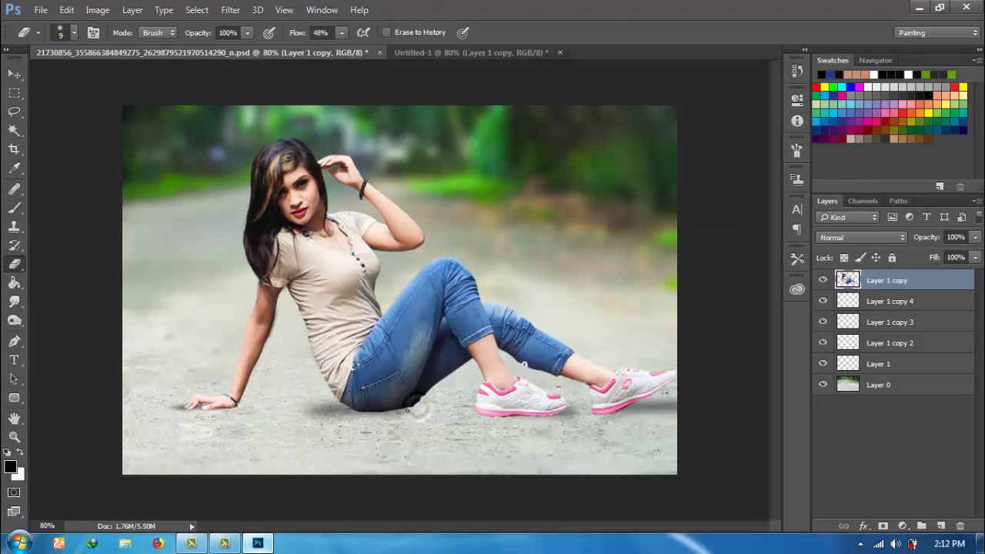
drag(416, 405, 411, 403)
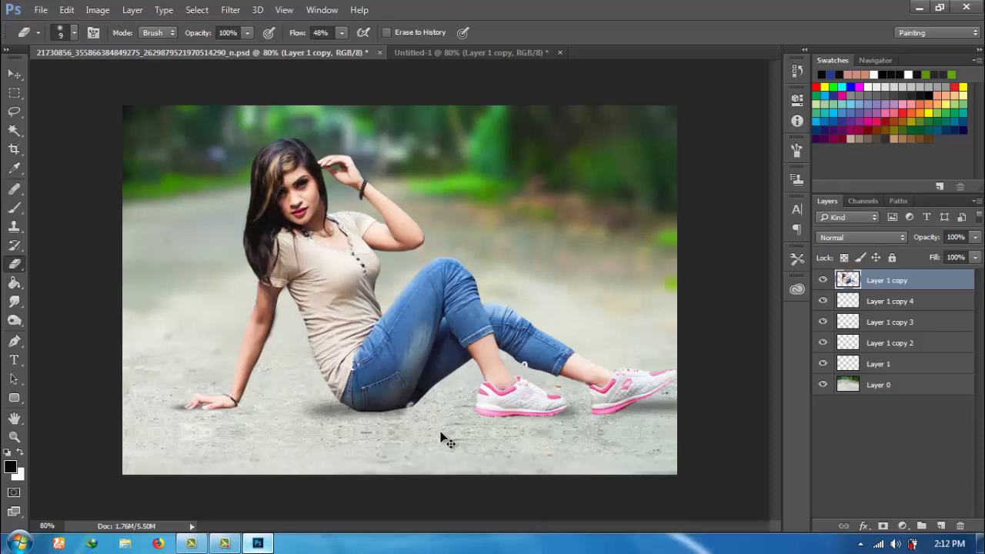
drag(411, 408, 413, 410)
Select Layer 1 copy 4 through Layer 0 and merge them into one layer.
click(913, 301)
shift+click(912, 322)
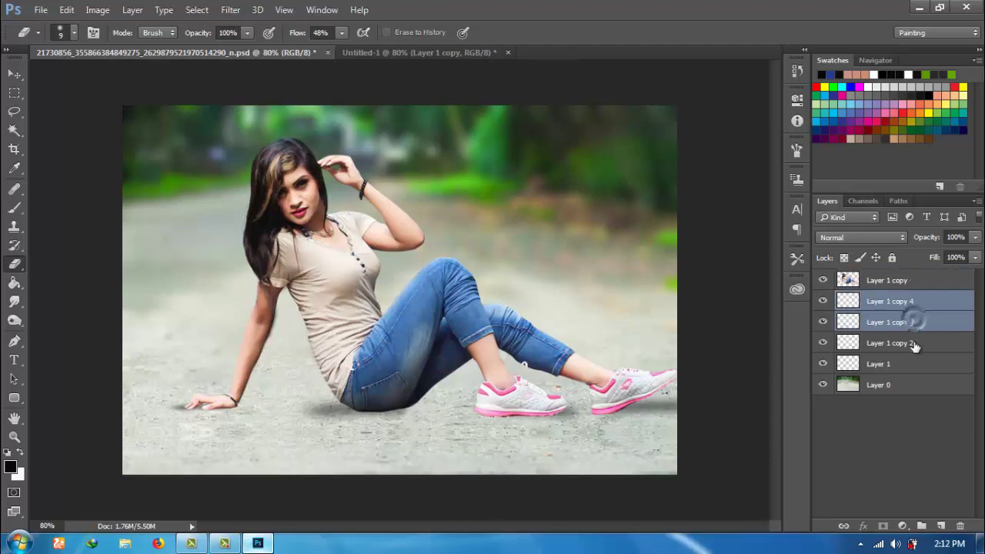
shift+click(913, 342)
shift+click(910, 372)
shift+click(908, 379)
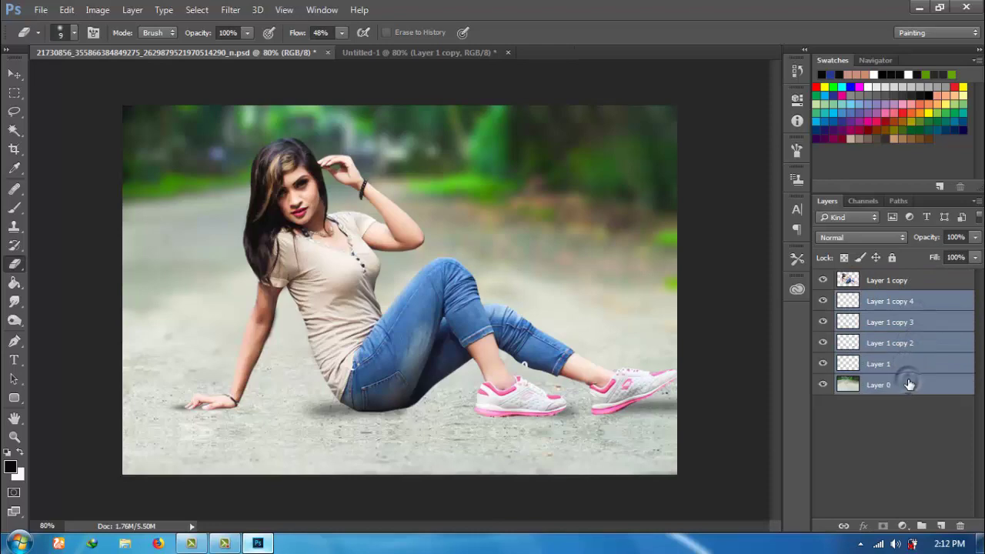
right_click(908, 379)
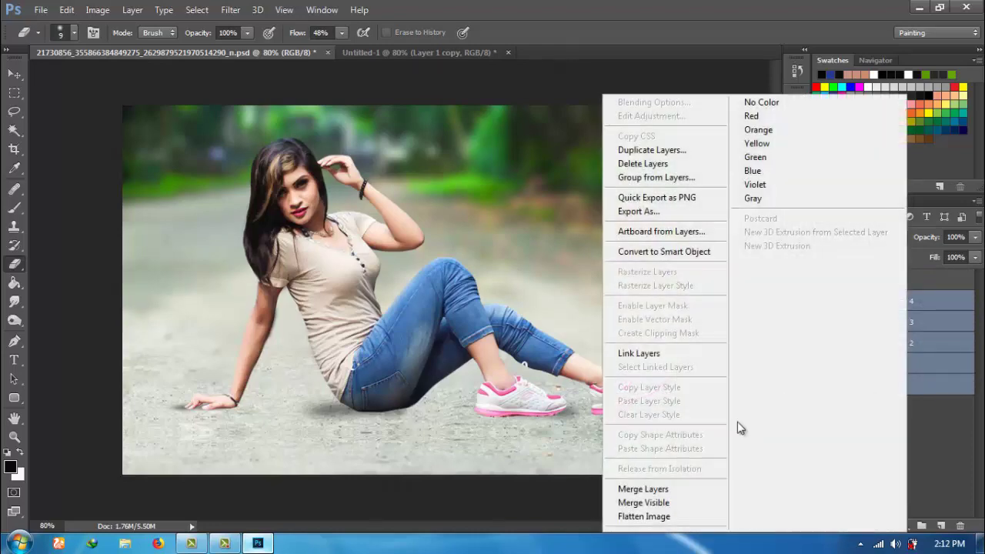
click(663, 488)
Add a new layer above the model cut-out and set its blend mode to Screen.
key(b)
click(941, 525)
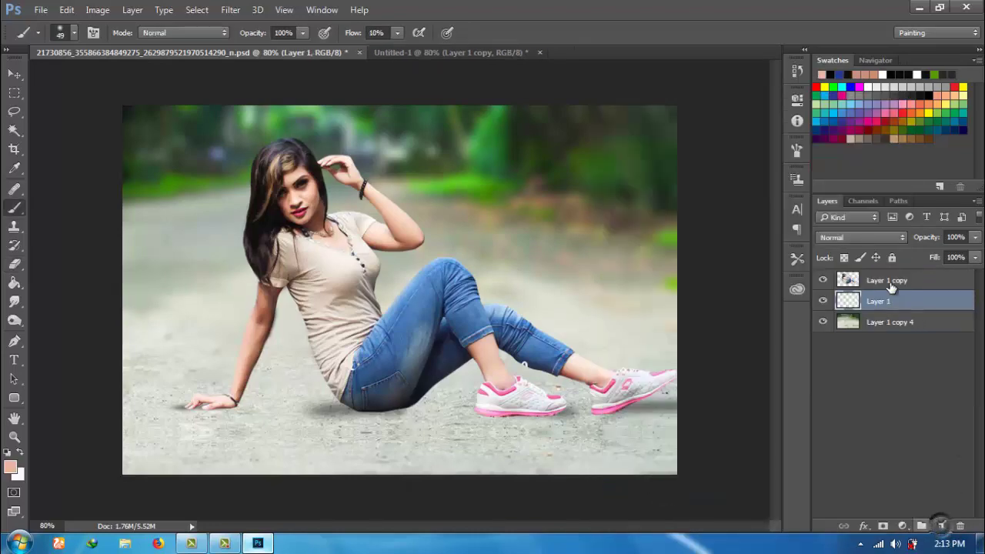
drag(887, 304, 882, 245)
click(13, 436)
drag(462, 377, 494, 385)
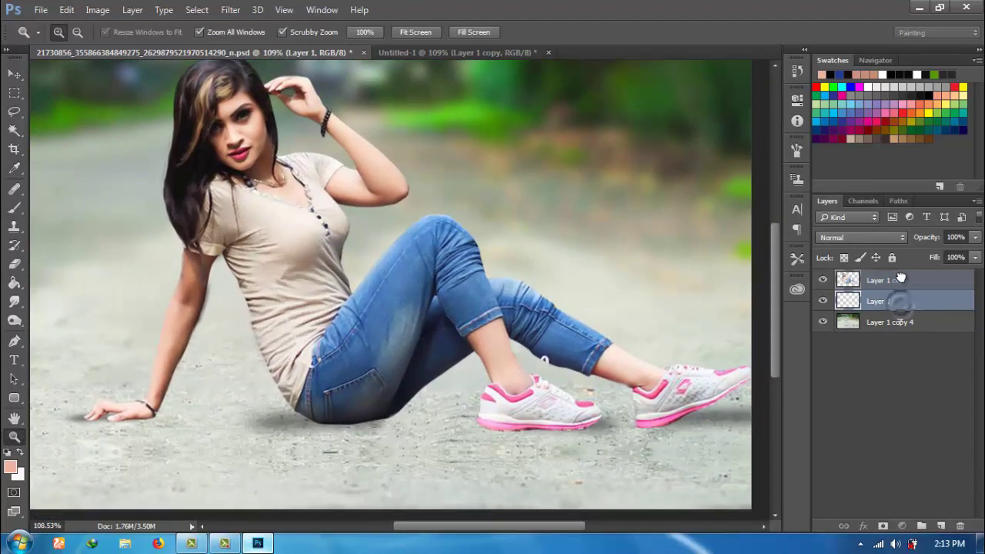
drag(901, 308, 905, 275)
click(889, 234)
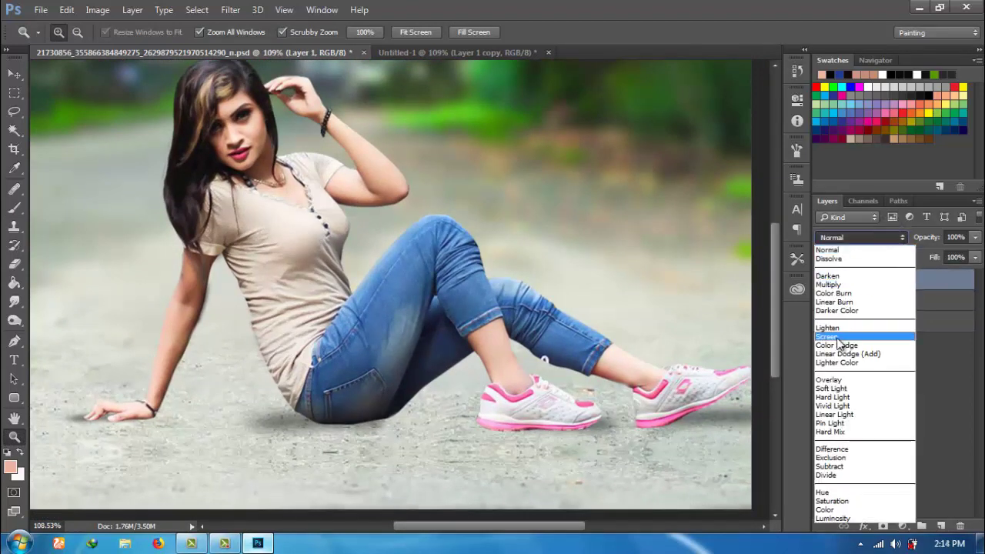
click(837, 337)
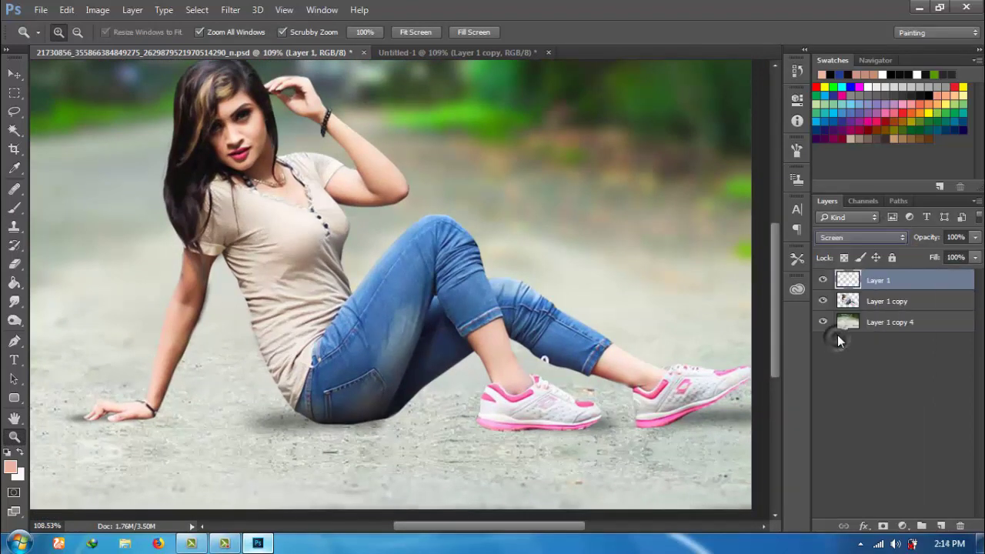
With brush flow at 6%, brighten the skin of both arms, face and neck.
click(13, 208)
click(397, 32)
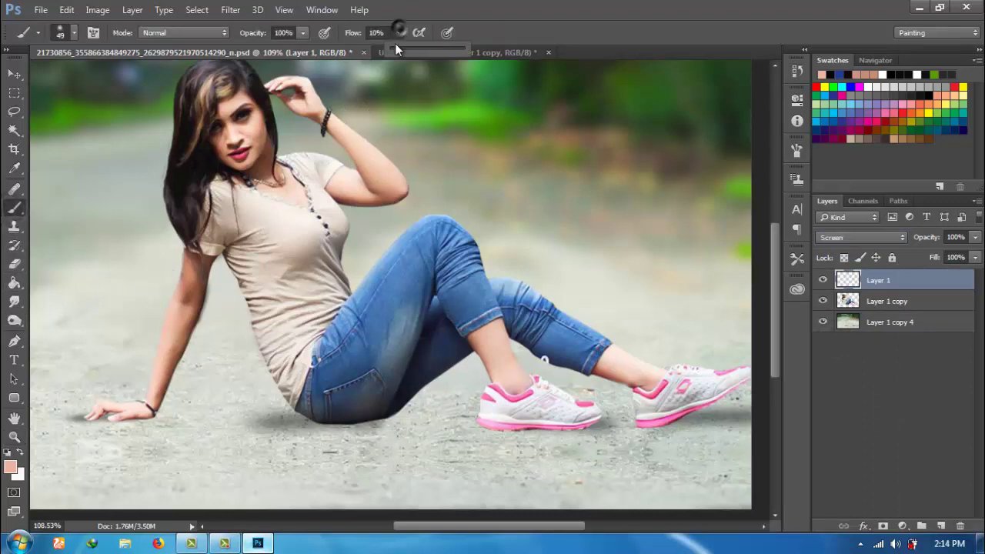
drag(397, 48, 393, 48)
mouse_move(190, 285)
mouse_down()
mouse_move(176, 318)
mouse_move(192, 283)
mouse_move(202, 304)
mouse_move(204, 268)
mouse_up()
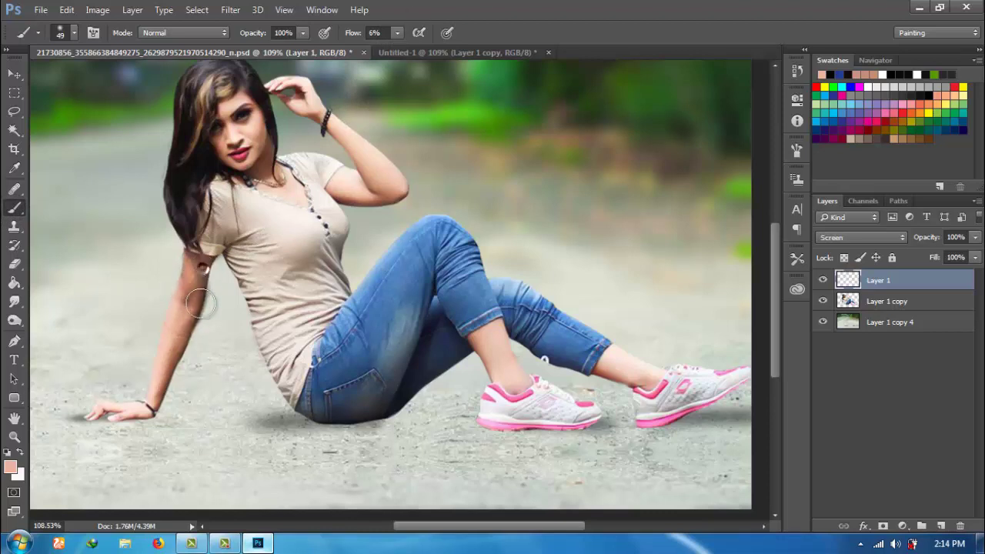
drag(162, 382, 172, 343)
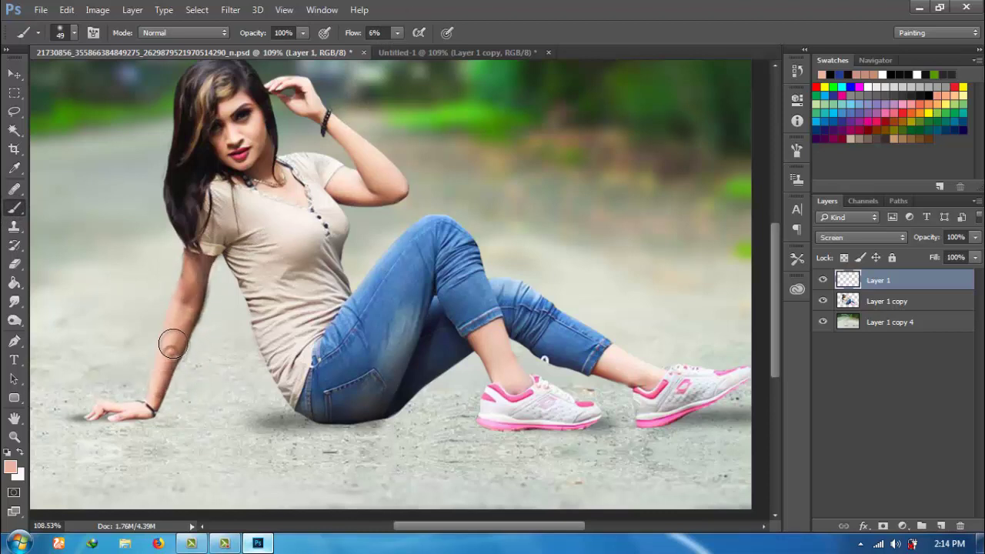
mouse_move(381, 193)
mouse_down()
mouse_move(358, 199)
mouse_move(402, 192)
mouse_up()
mouse_move(228, 152)
mouse_down()
mouse_move(212, 139)
mouse_move(252, 188)
mouse_move(258, 161)
mouse_up()
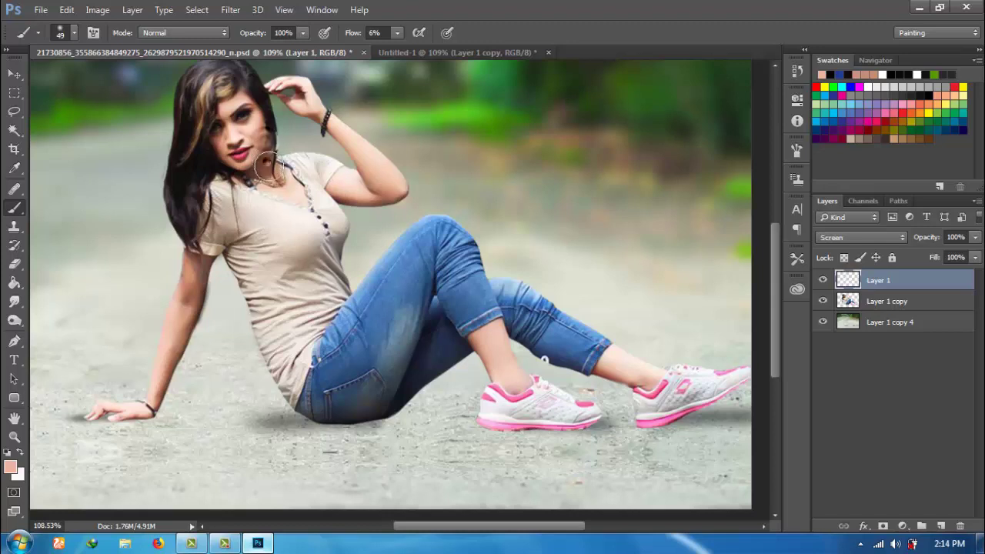
Brighten the shins, both ankles, lips and chin, and the supporting forearm.
drag(491, 348, 524, 382)
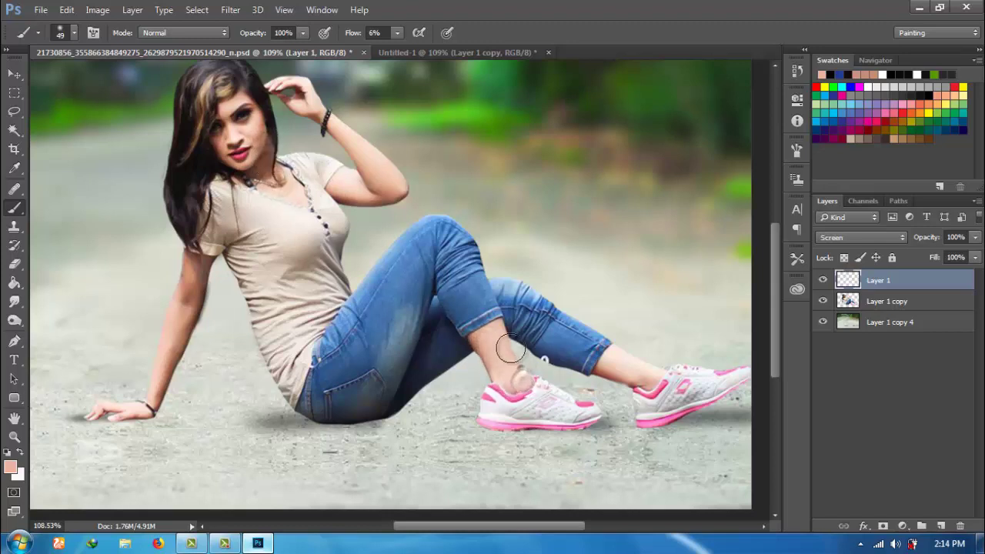
drag(524, 383, 500, 331)
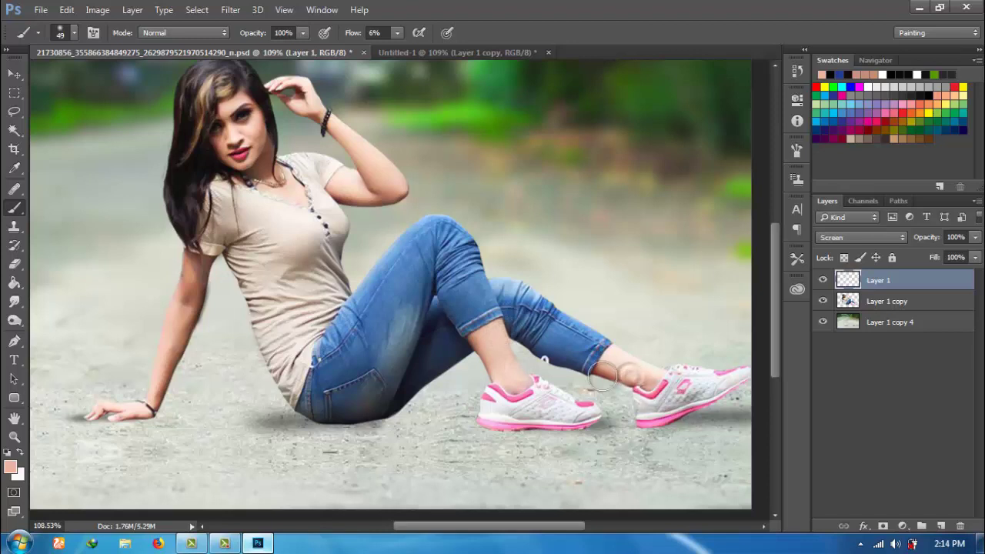
drag(630, 376, 635, 350)
mouse_move(249, 163)
mouse_down()
mouse_move(261, 145)
mouse_move(232, 104)
mouse_move(299, 108)
mouse_move(404, 193)
mouse_up()
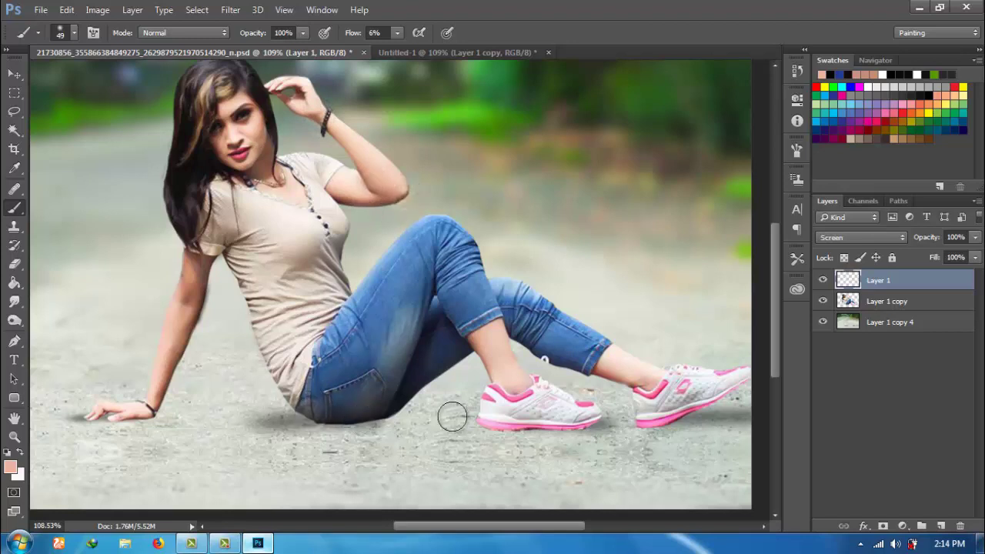
drag(517, 400, 531, 378)
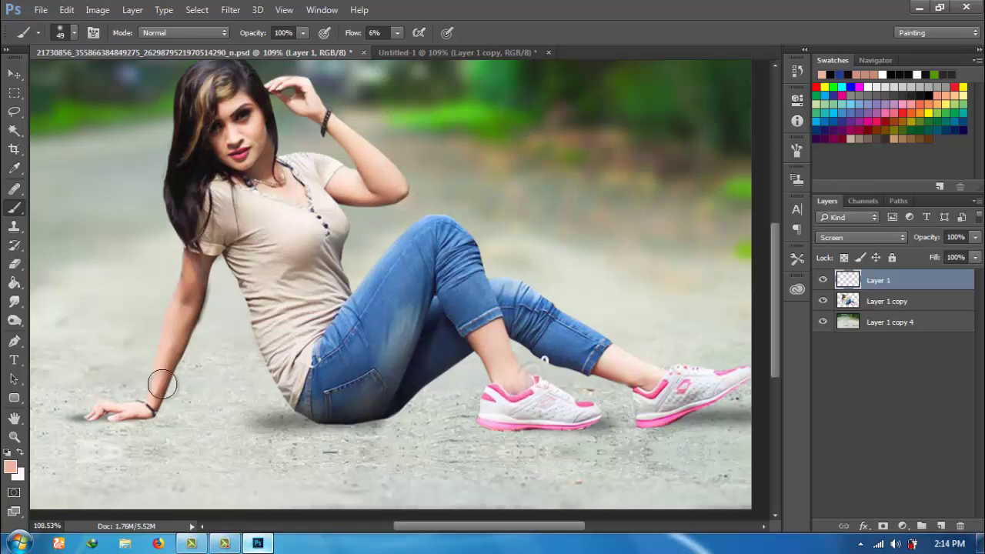
drag(169, 370, 190, 330)
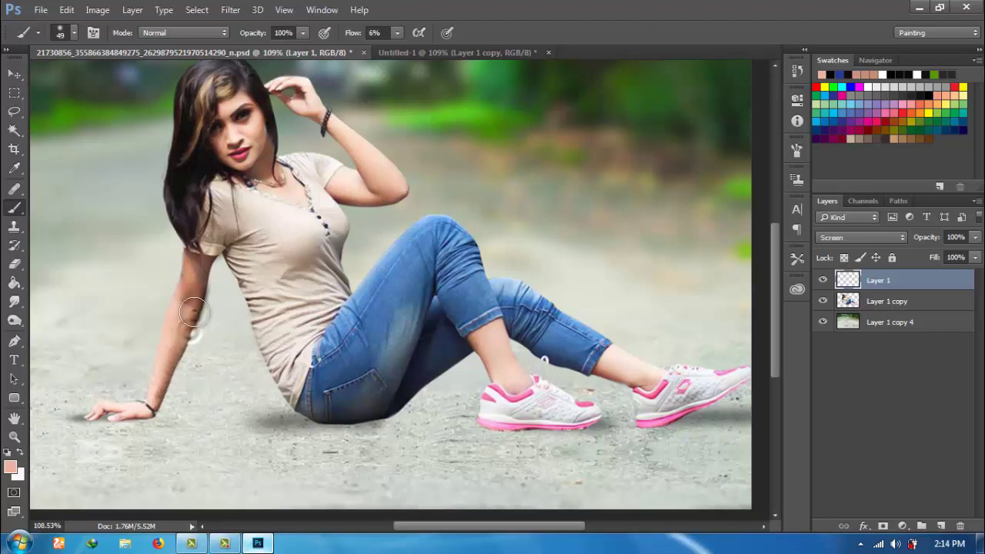
click(916, 301)
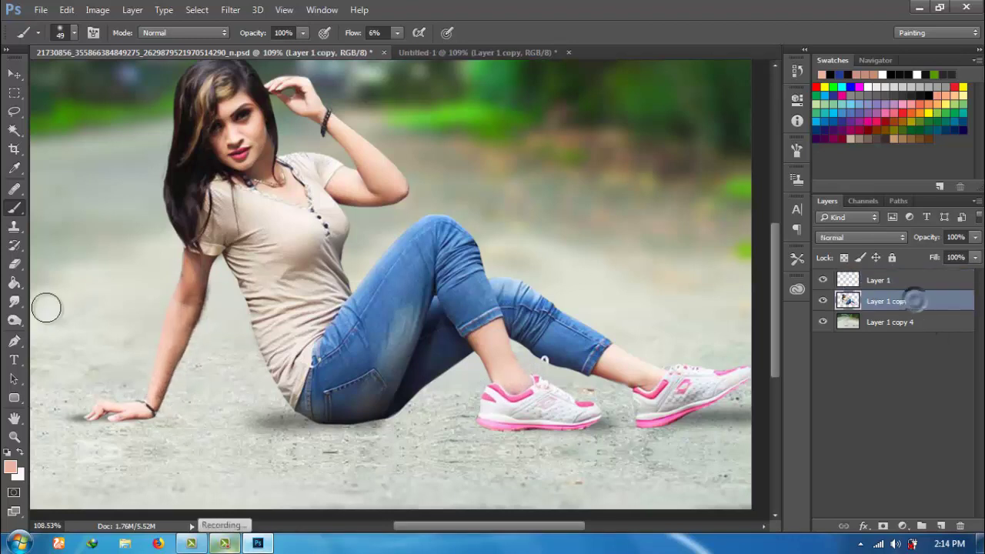
Erase the dark spot beside the supporting arm with a 13 px eraser.
click(14, 264)
right_click(424, 274)
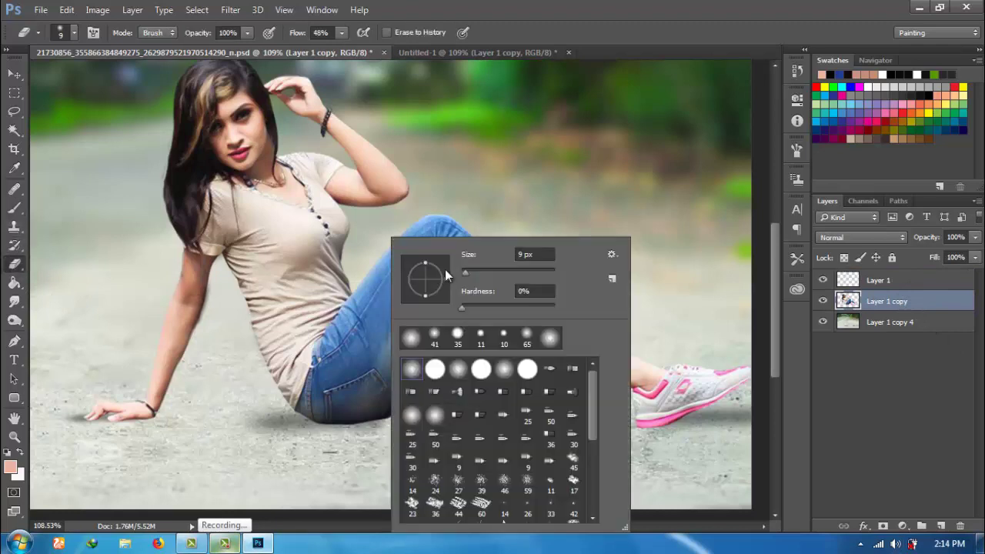
drag(462, 272, 467, 272)
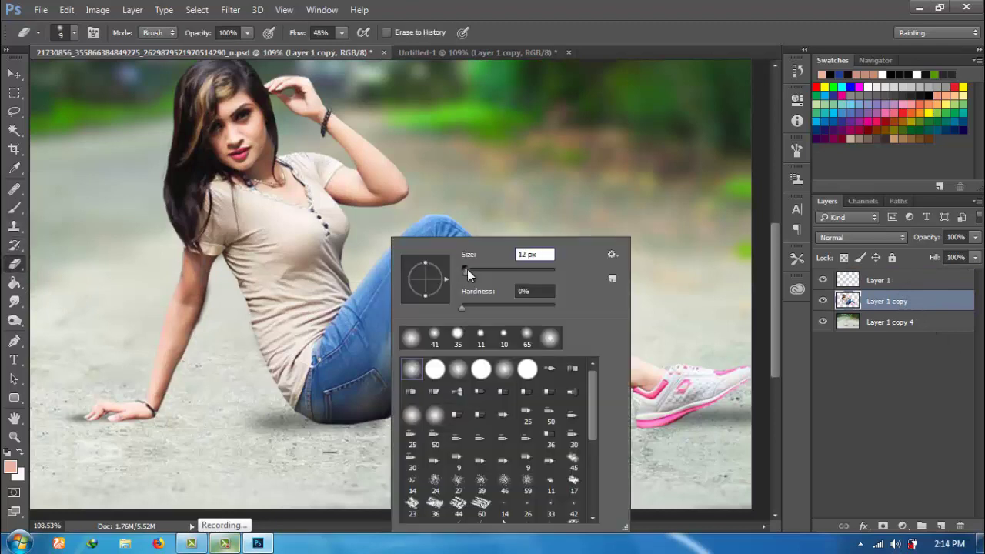
click(212, 286)
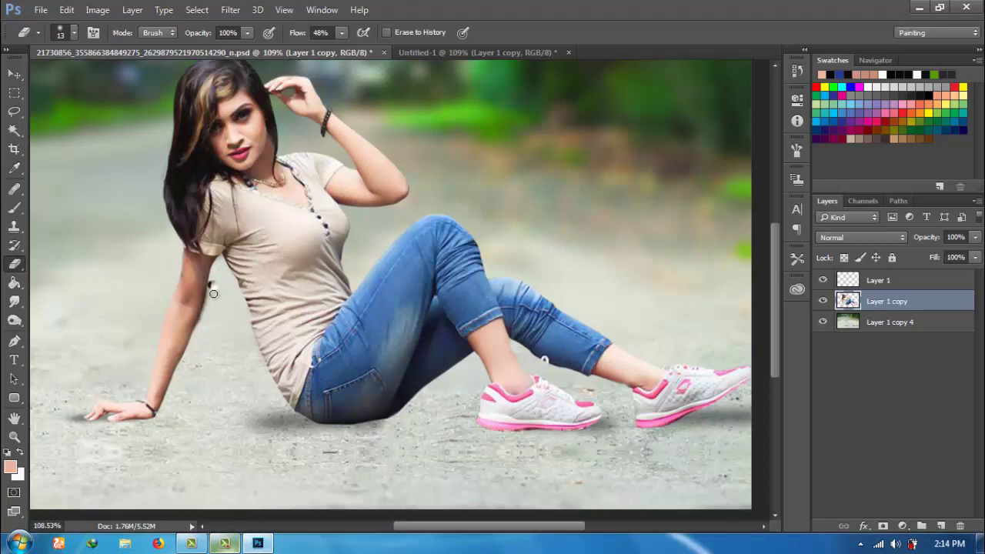
mouse_move(213, 294)
mouse_down()
mouse_move(209, 287)
mouse_move(202, 320)
mouse_up()
Zoom out to the whole image and Merge Visible from Layer 1 copy 4.
click(14, 436)
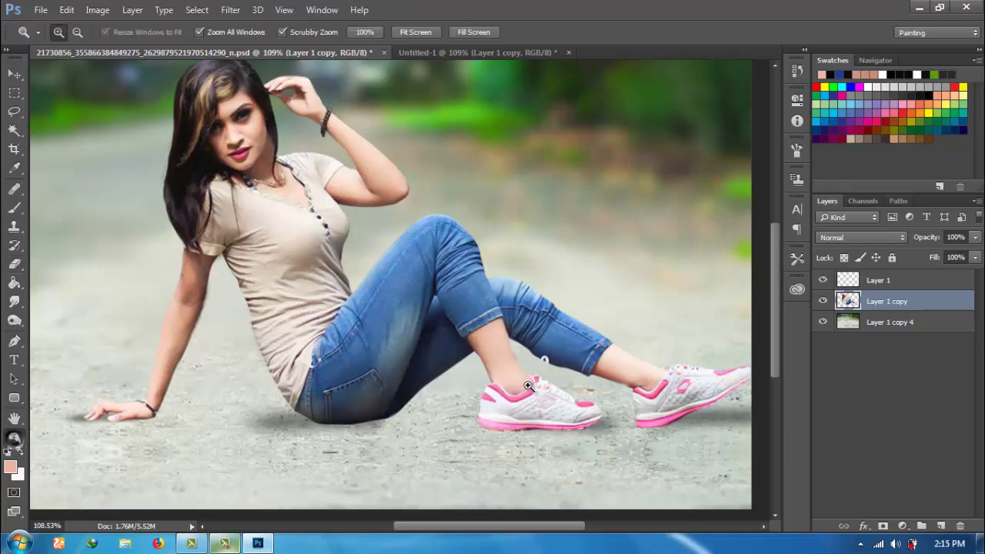
drag(554, 382, 465, 382)
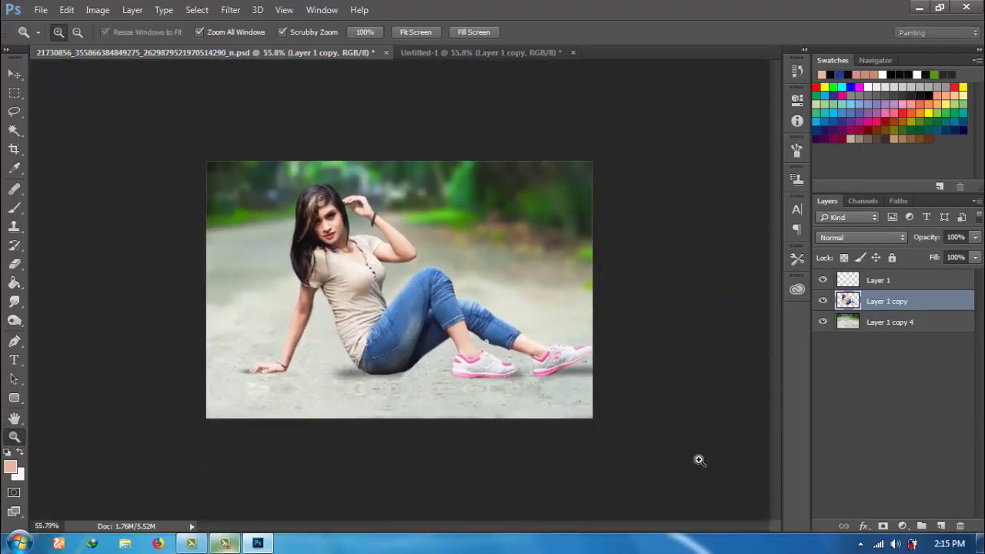
click(922, 328)
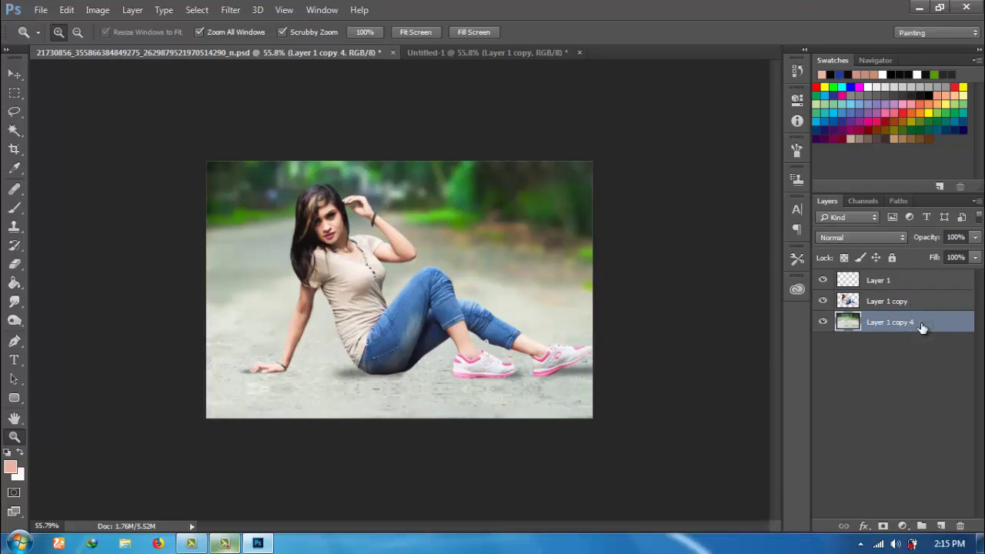
click(969, 434)
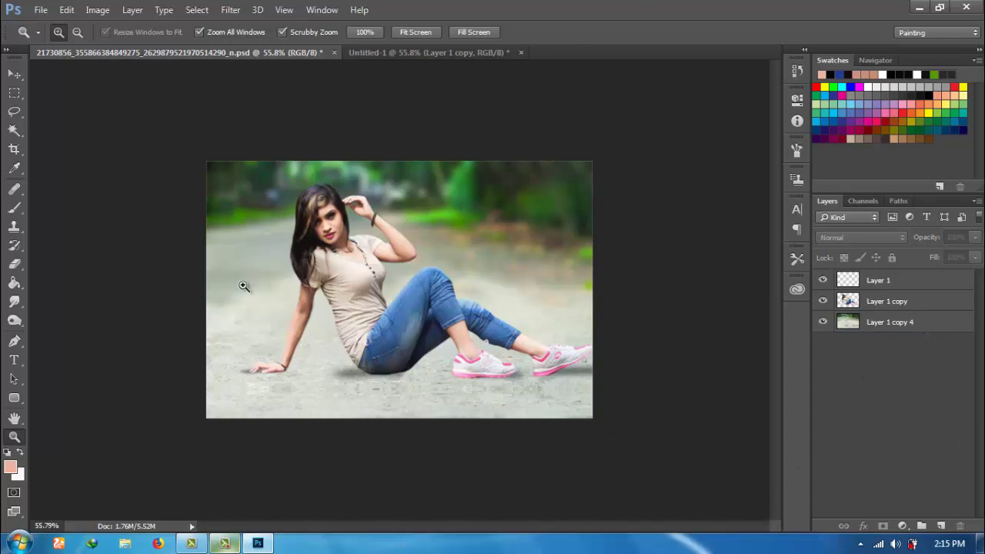
right_click(896, 325)
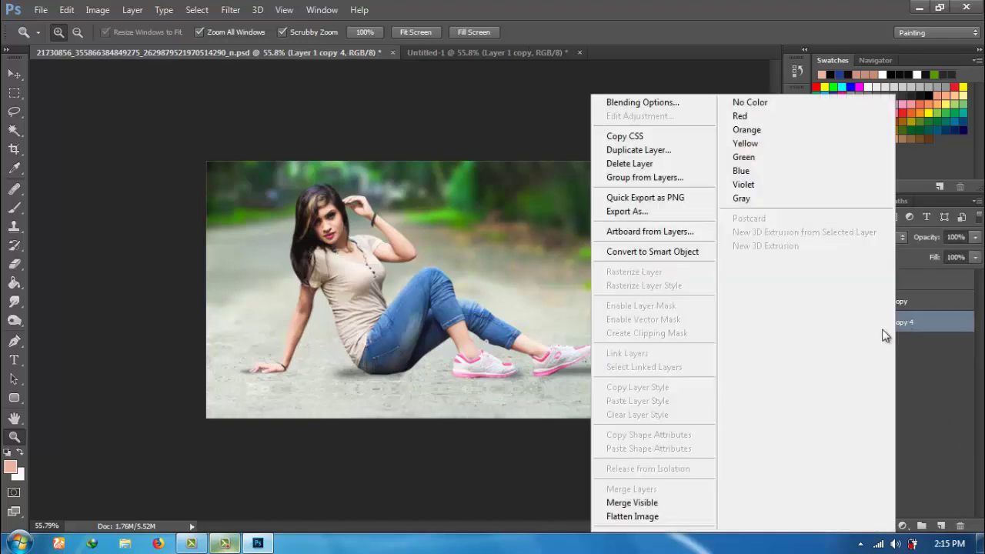
click(632, 503)
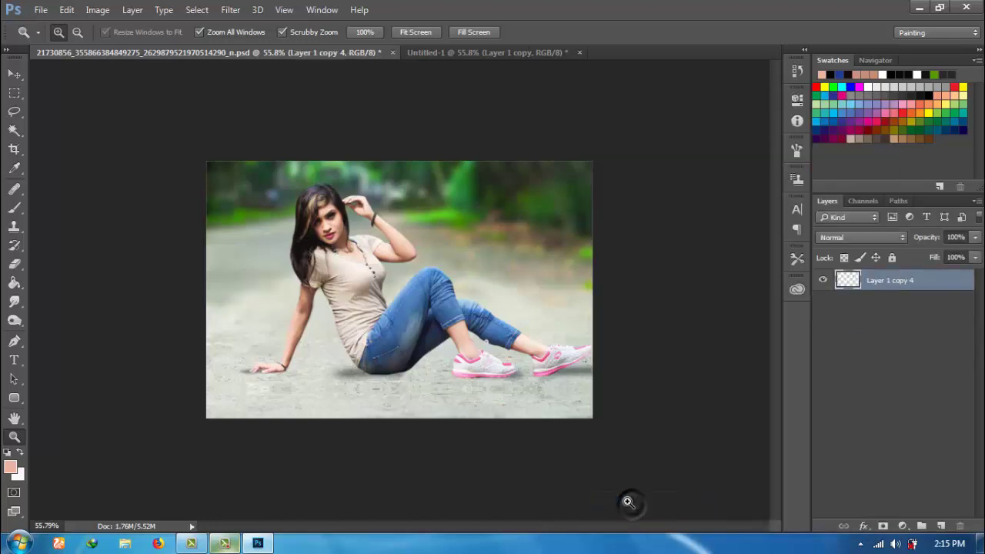
In Camera Raw, set exposure -0.05 and shift Greens hue +9 and Aquas +8.
click(230, 11)
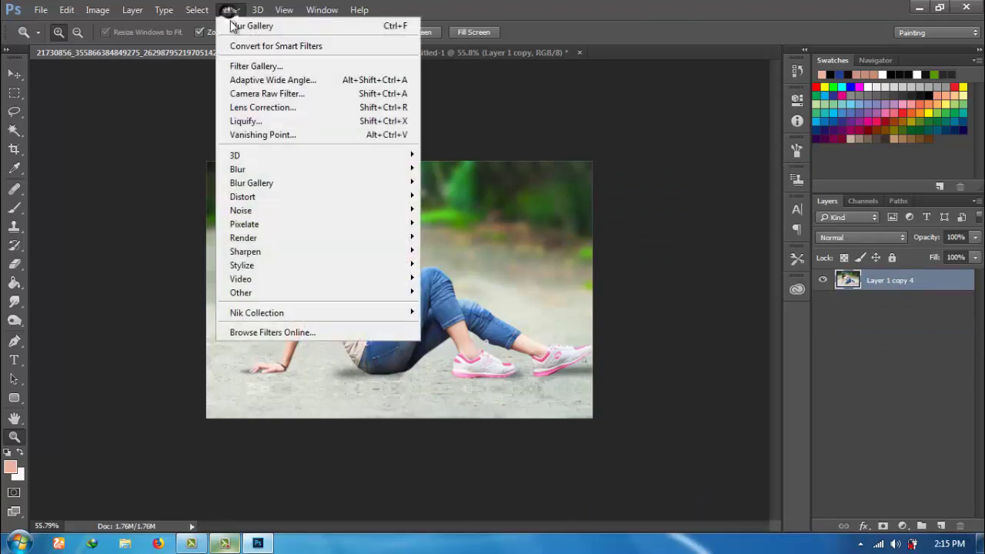
click(251, 96)
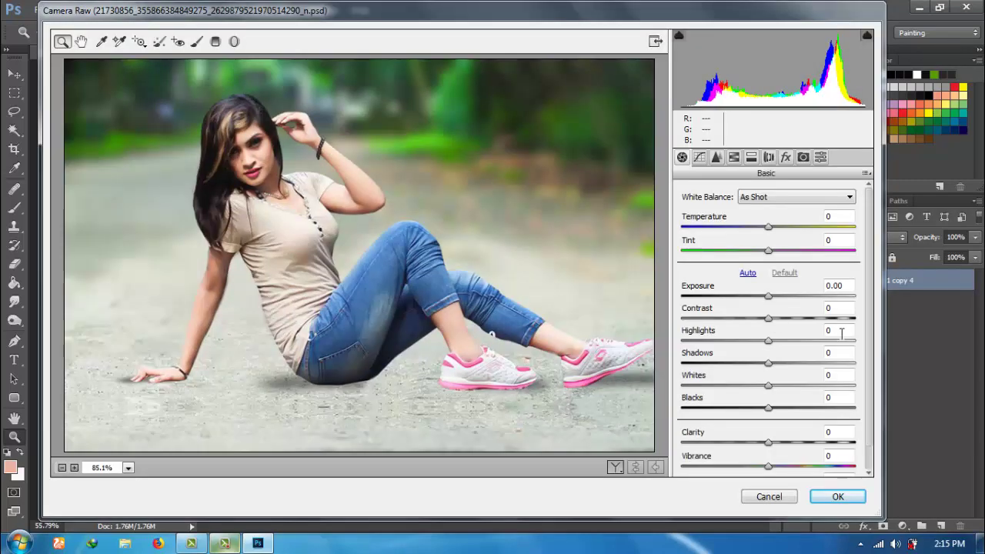
mouse_move(772, 300)
mouse_down()
mouse_move(789, 363)
mouse_move(776, 385)
mouse_up()
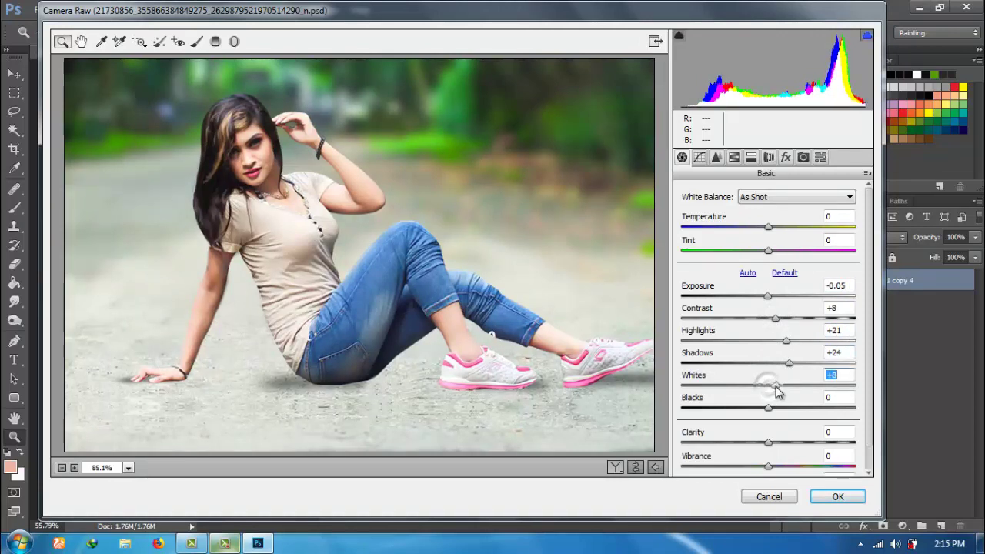
click(769, 444)
click(716, 158)
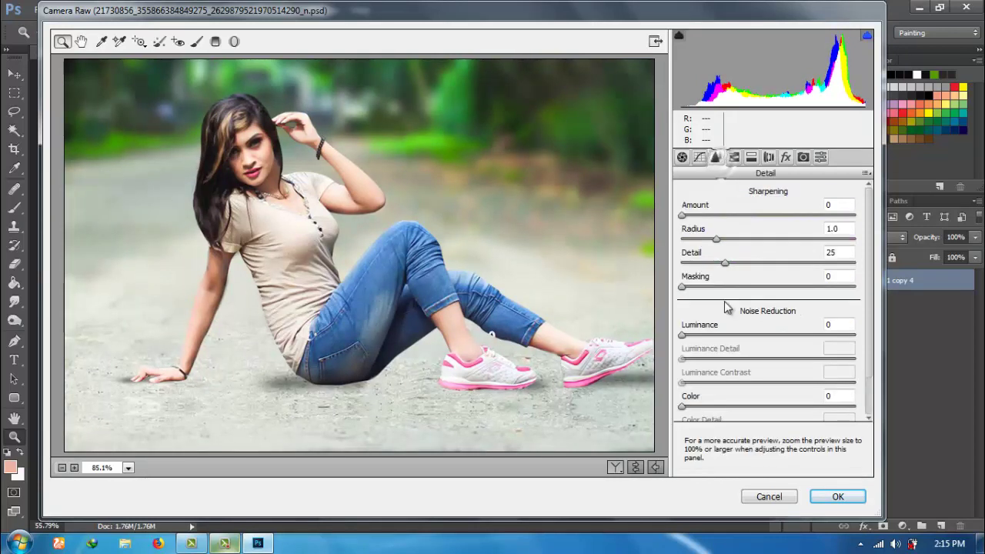
click(735, 158)
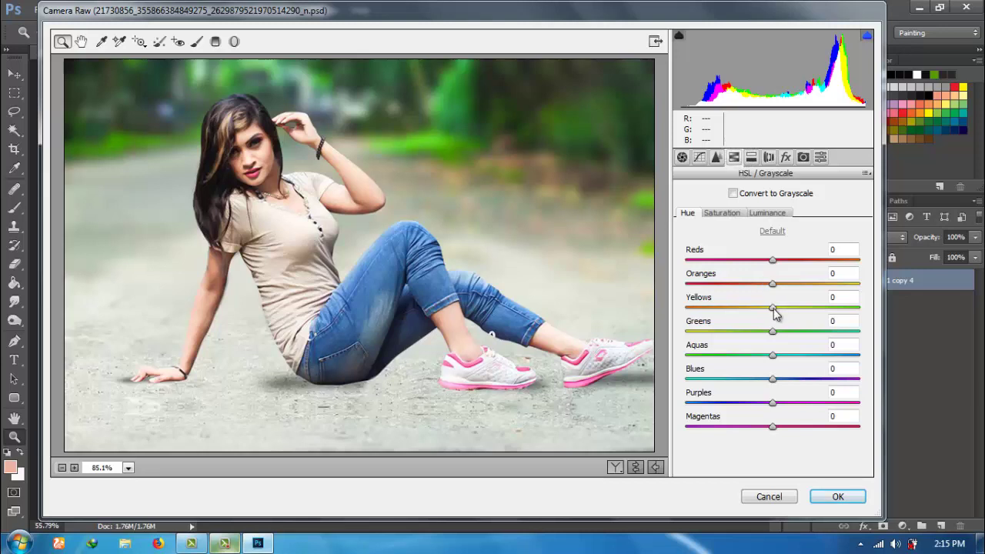
drag(774, 332, 781, 355)
click(774, 355)
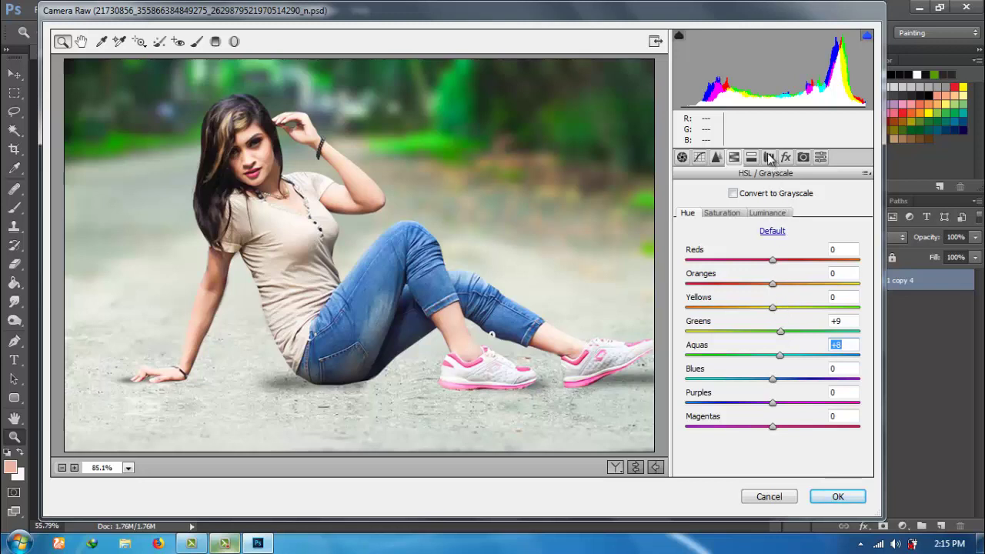
Add a post-crop vignette of -24 and apply the Camera Raw adjustments.
click(751, 157)
click(768, 157)
click(786, 157)
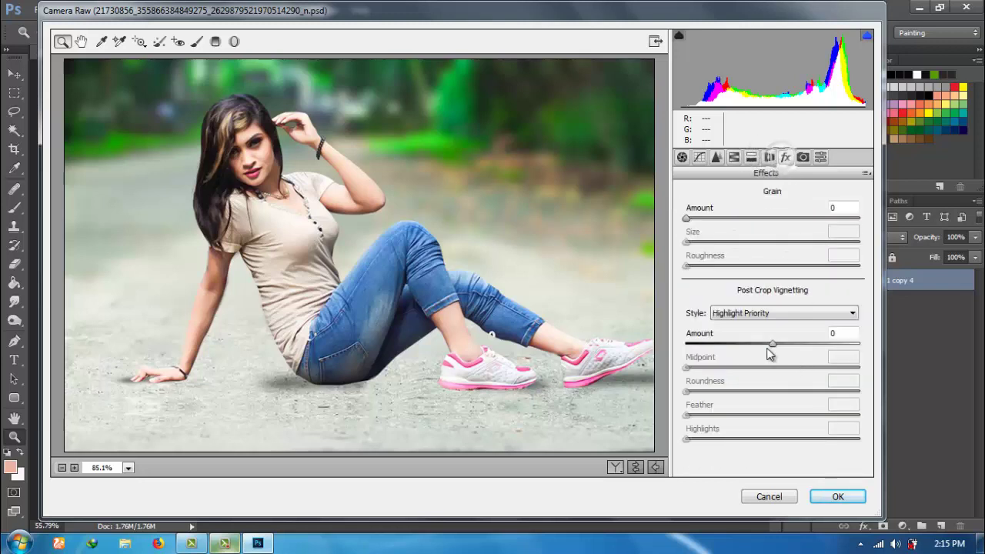
drag(769, 345, 752, 345)
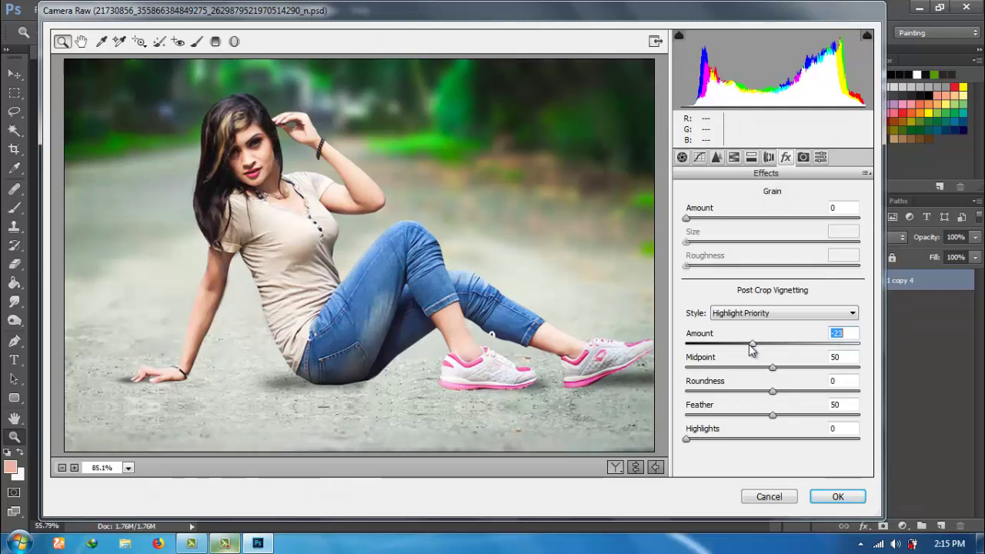
drag(751, 345, 747, 346)
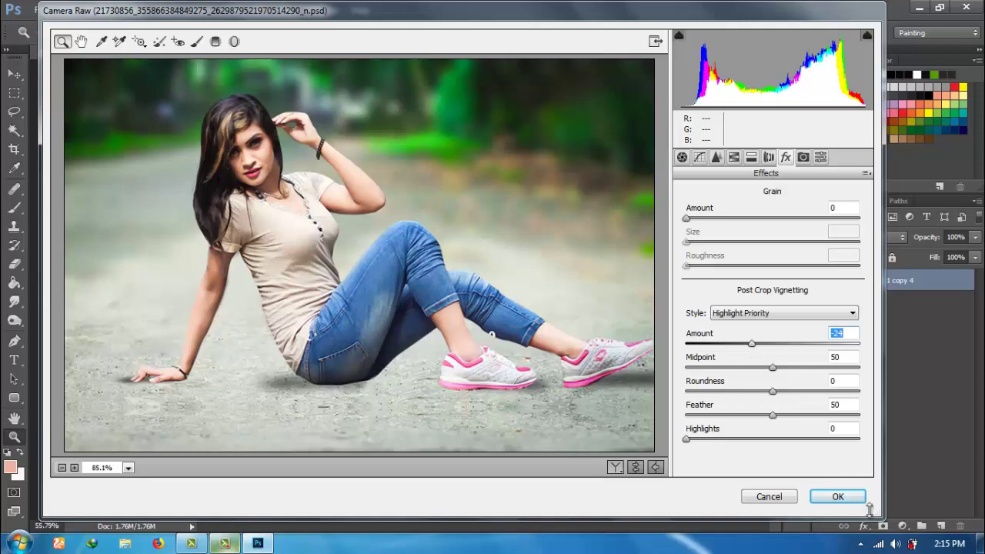
click(837, 497)
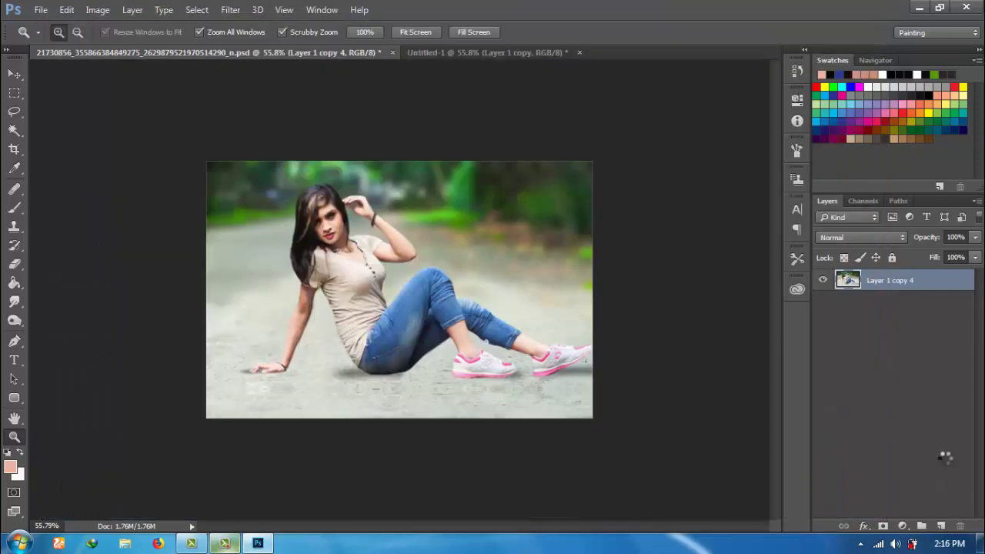
Reapply Camera Raw with luminance noise reduction 24 and sharpening masking 19.
click(229, 10)
click(241, 95)
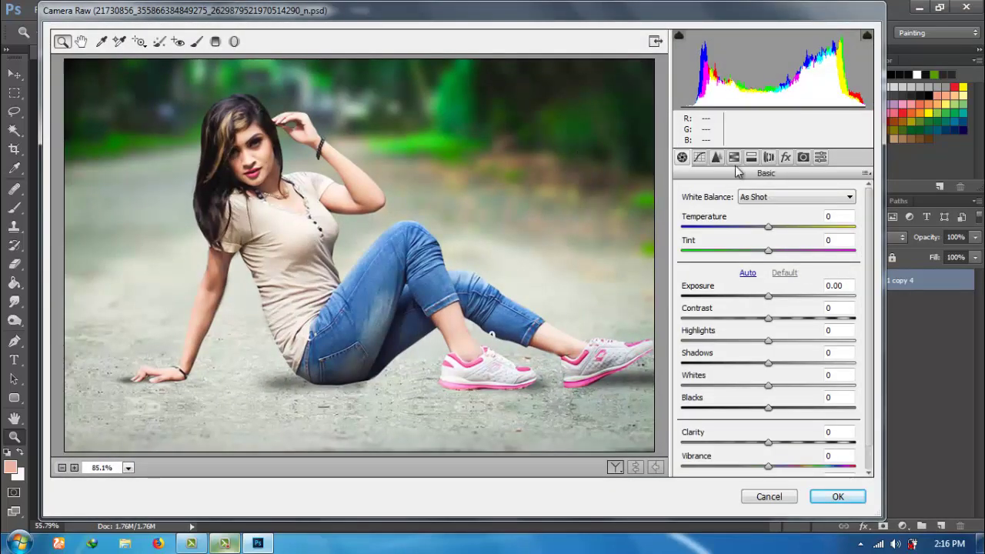
click(716, 157)
drag(707, 335, 723, 335)
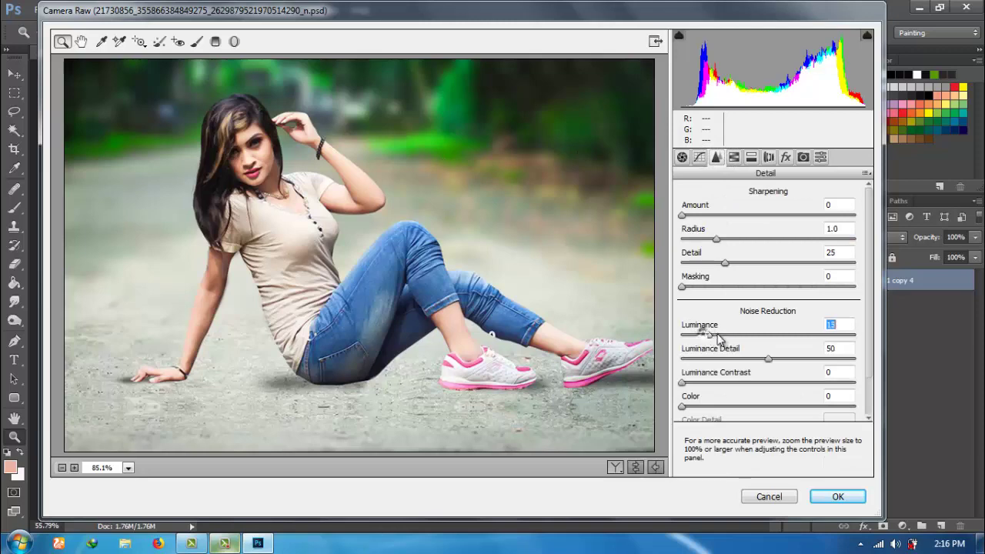
click(717, 287)
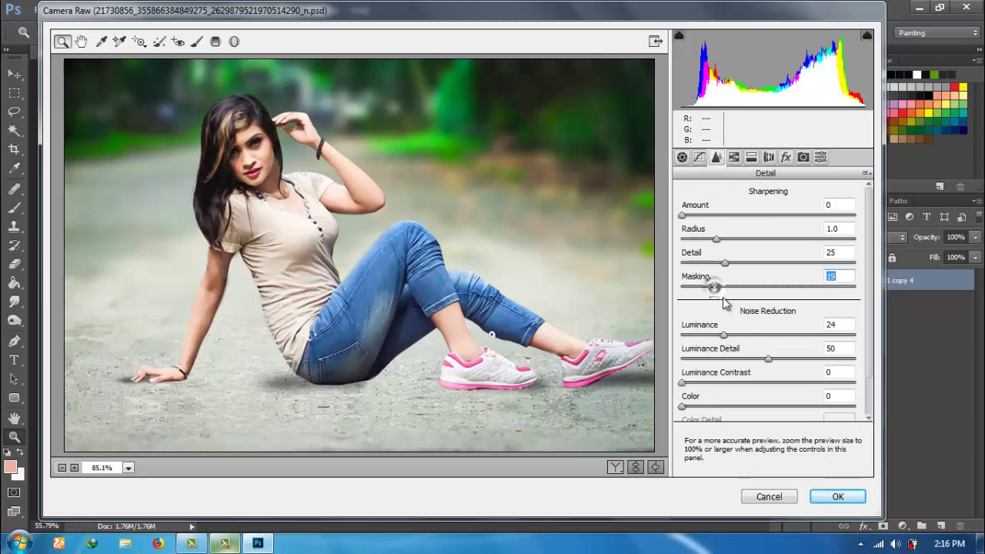
click(836, 496)
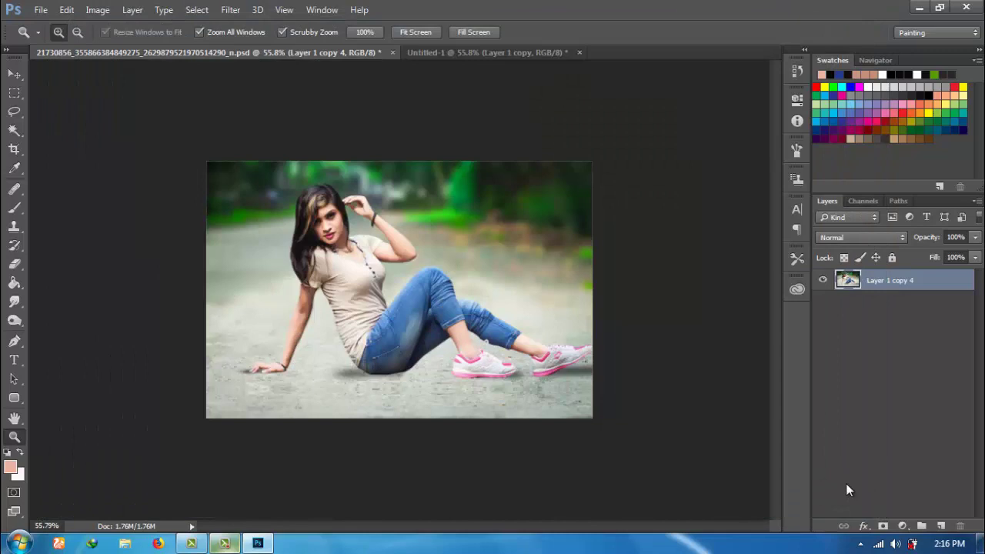
Add a Color Lookup layer using the Kodak 5218 Kodak 2395 LUT at 28% opacity.
click(904, 526)
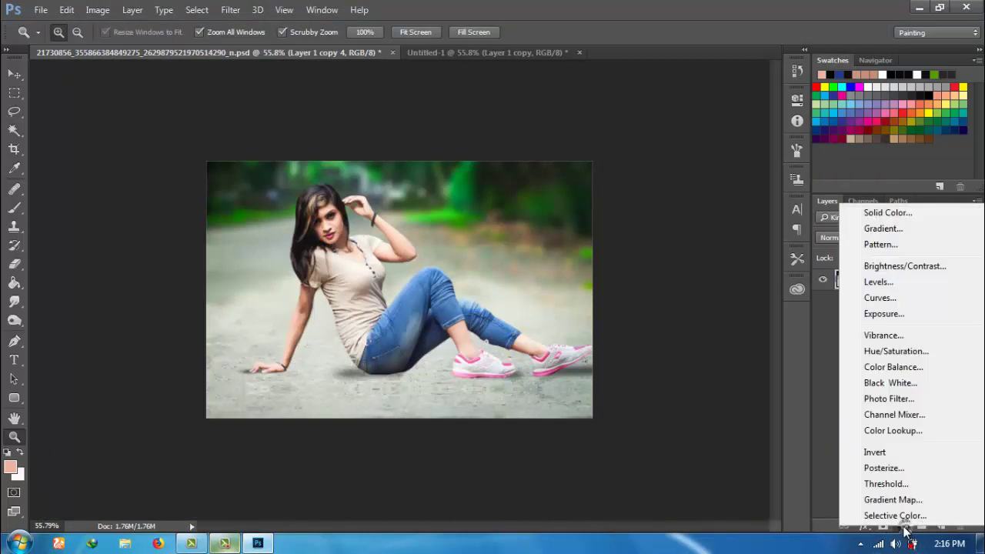
click(885, 431)
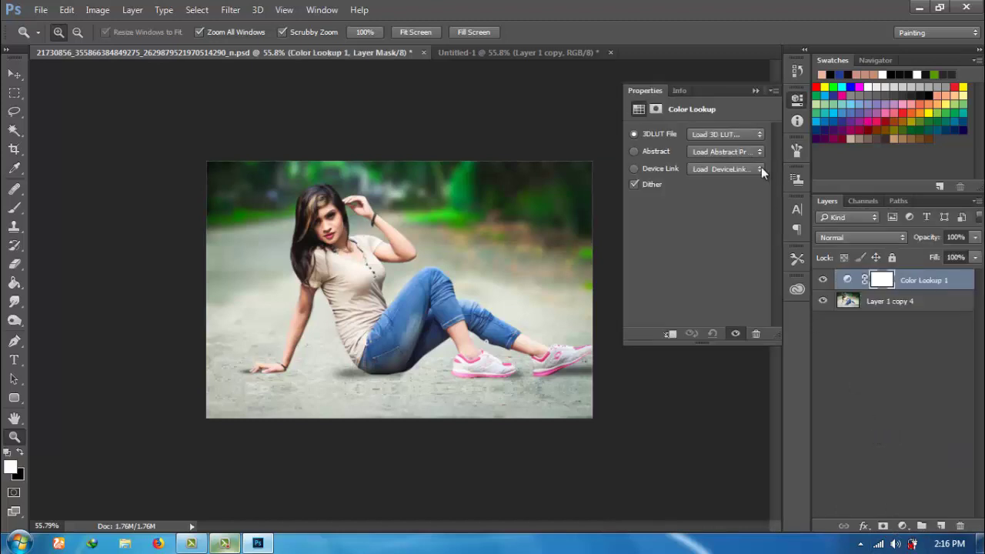
click(751, 134)
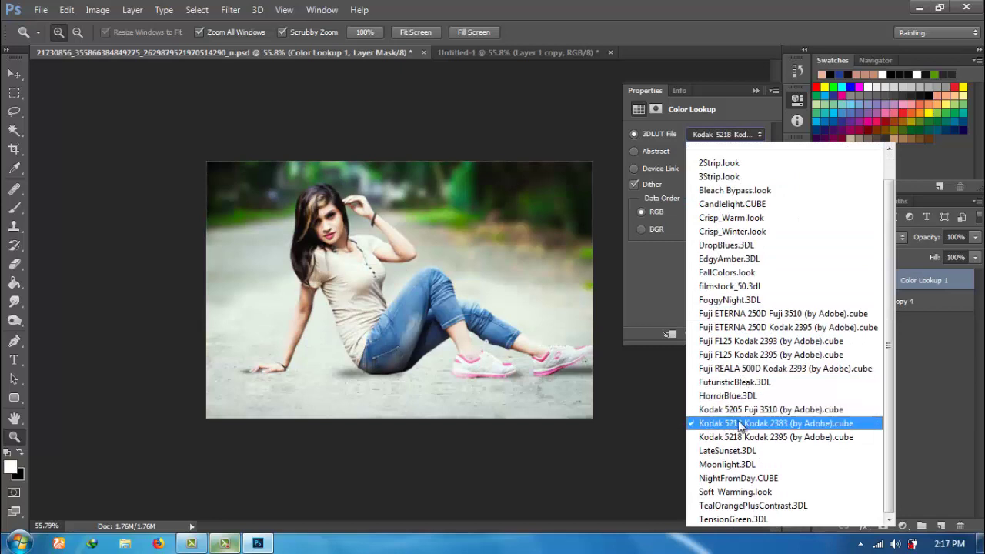
click(738, 437)
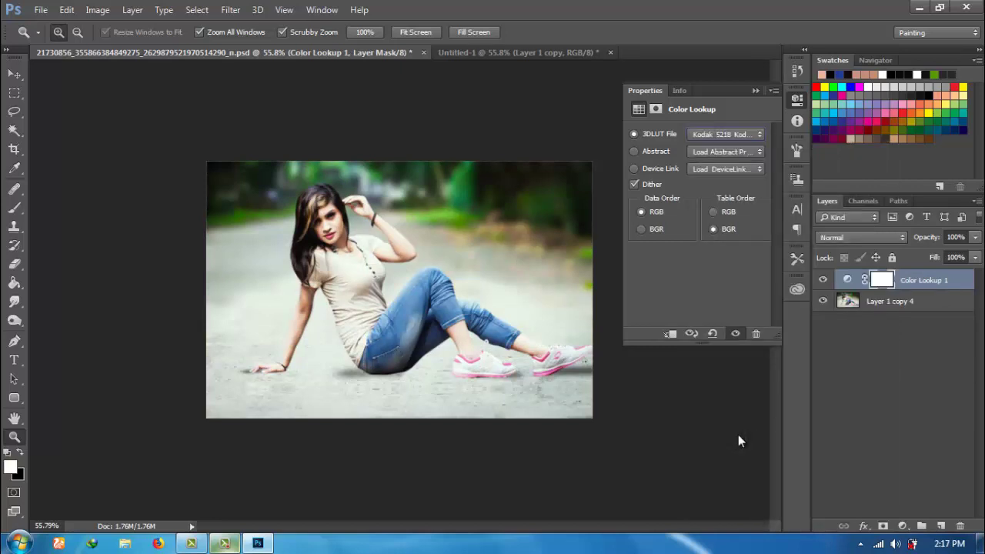
click(755, 90)
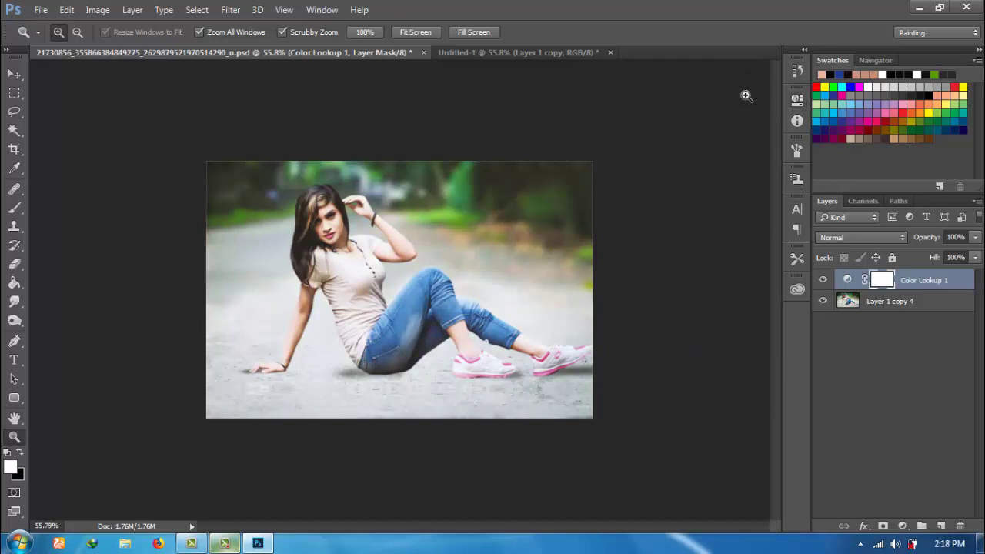
click(973, 238)
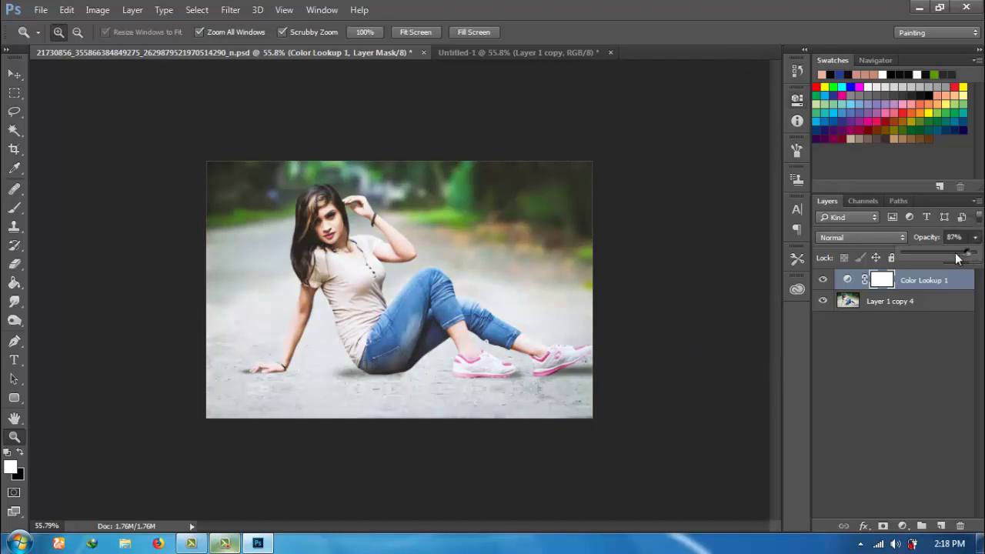
mouse_move(973, 252)
mouse_down()
mouse_move(910, 257)
mouse_move(960, 252)
mouse_up()
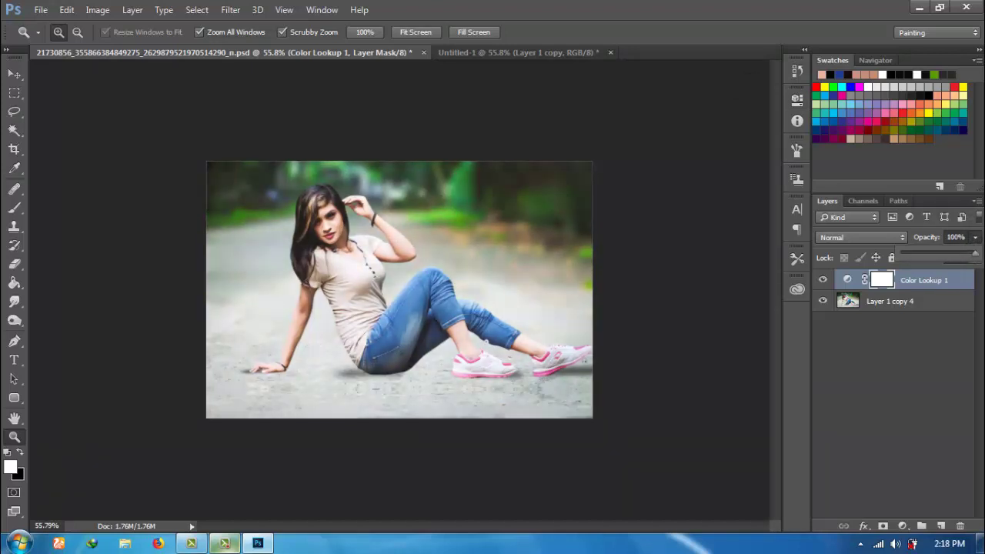
drag(864, 251, 920, 252)
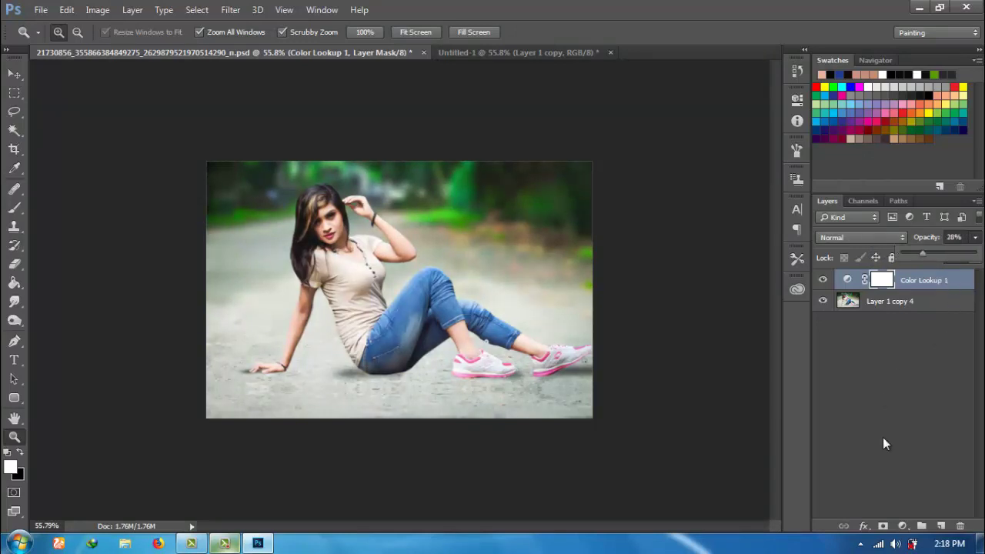
click(902, 527)
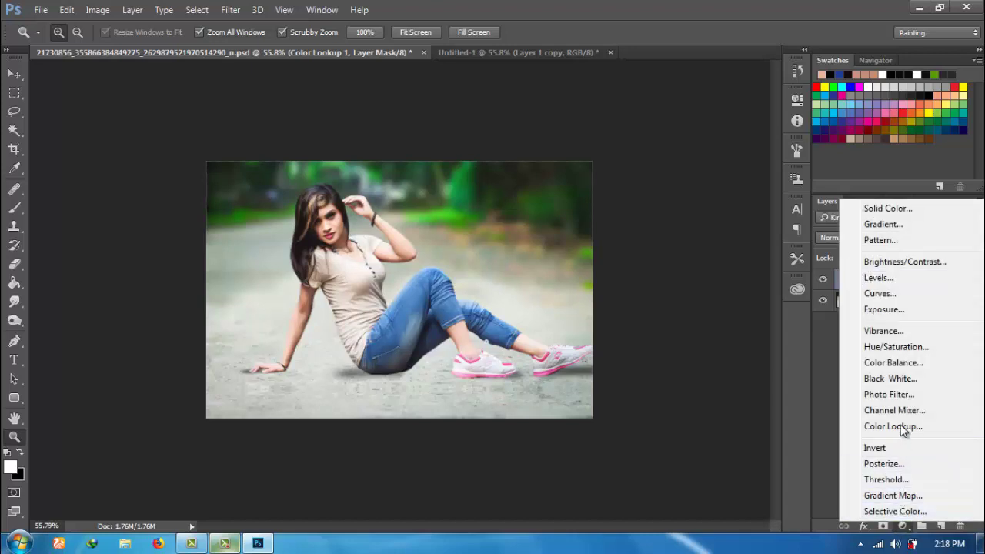
Add a Curves adjustment layer with a raised midpoint to brighten the image.
key(Escape)
double_click(888, 299)
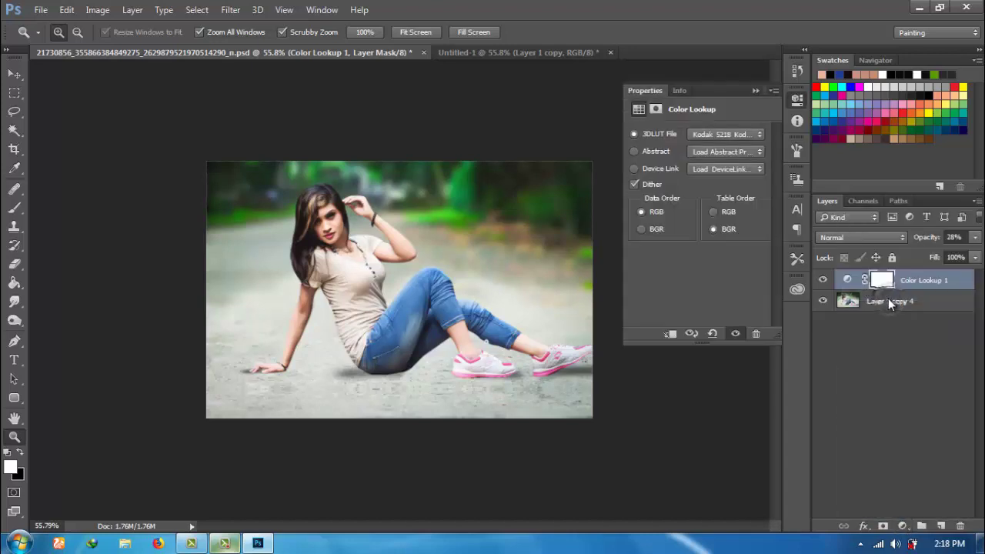
click(797, 96)
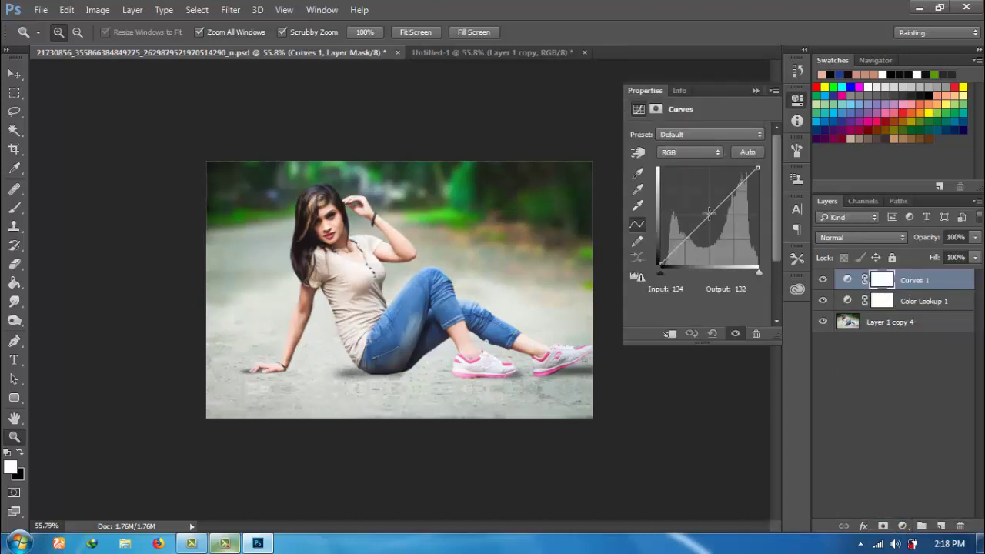
drag(709, 218, 713, 213)
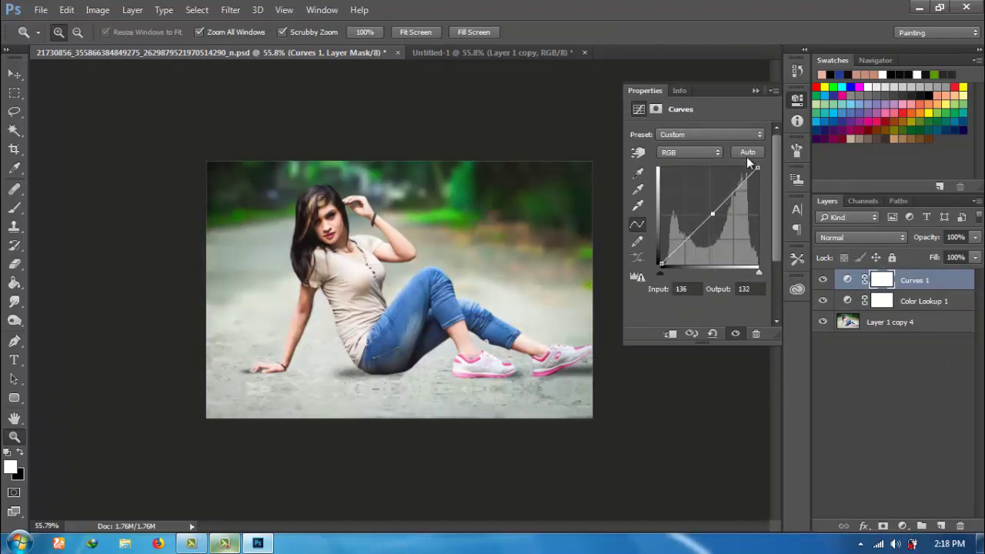
click(754, 90)
Add a Levels adjustment layer with the midtone slider at 0.95.
click(903, 526)
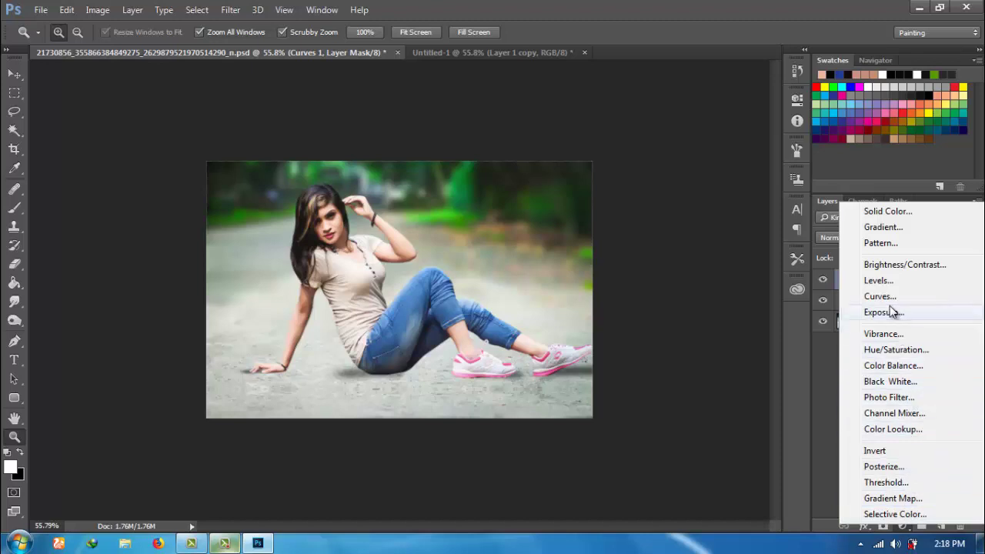
click(884, 282)
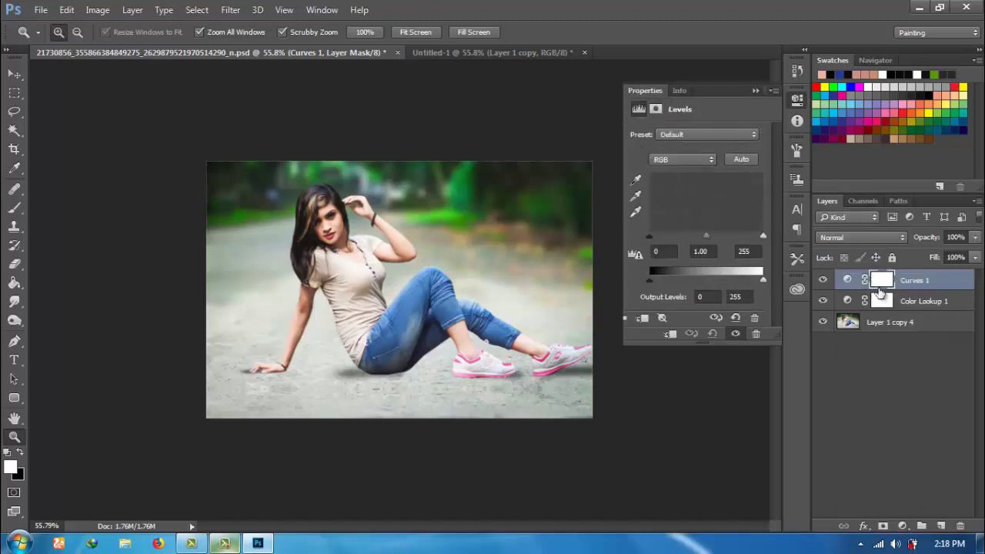
drag(707, 233, 710, 233)
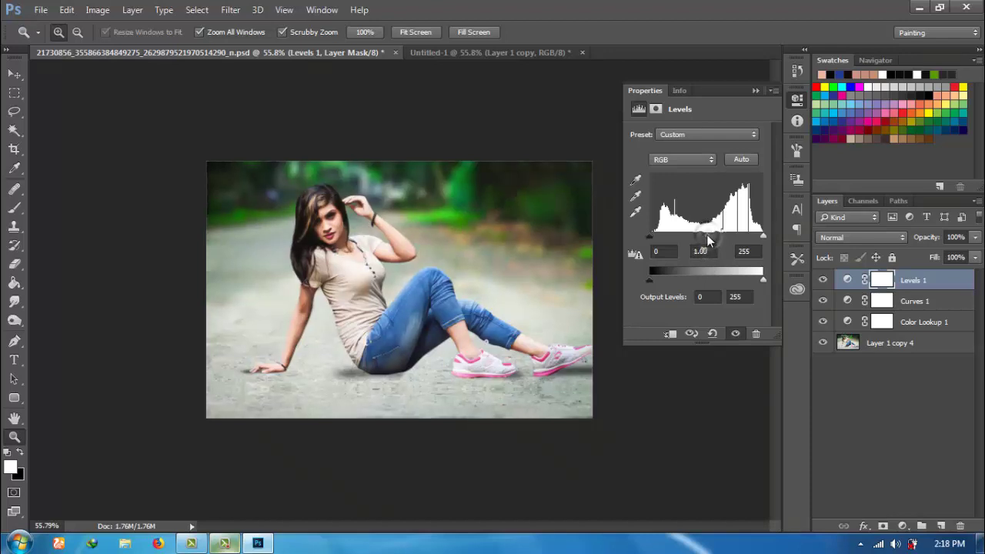
drag(708, 235, 709, 234)
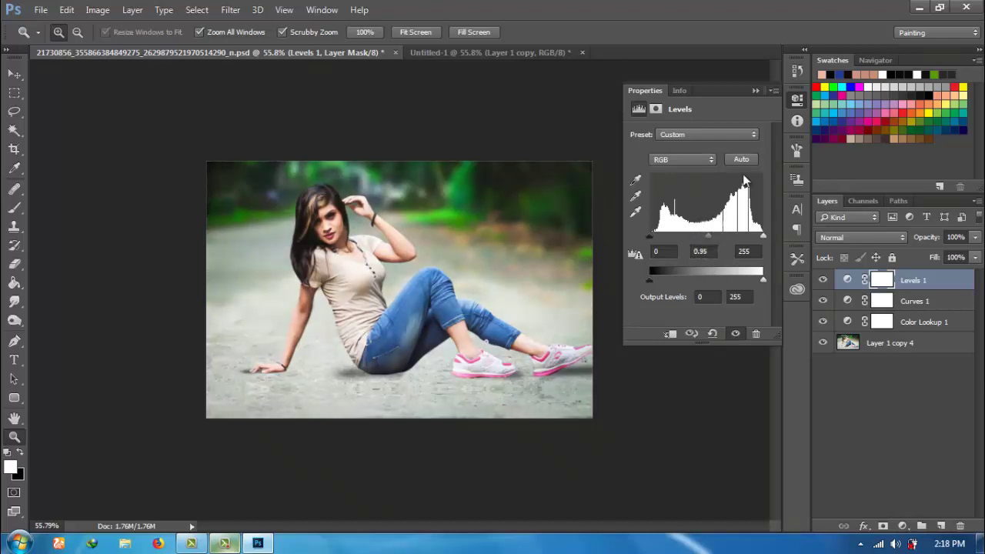
click(753, 91)
Merge Visible to flatten Color Lookup, Curves and Levels into the photo layer.
right_click(887, 344)
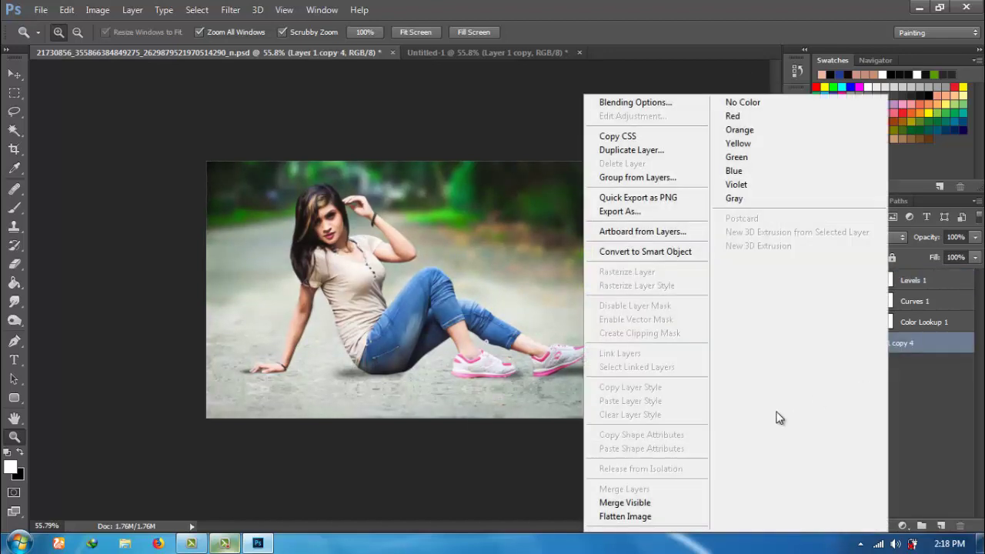
click(645, 501)
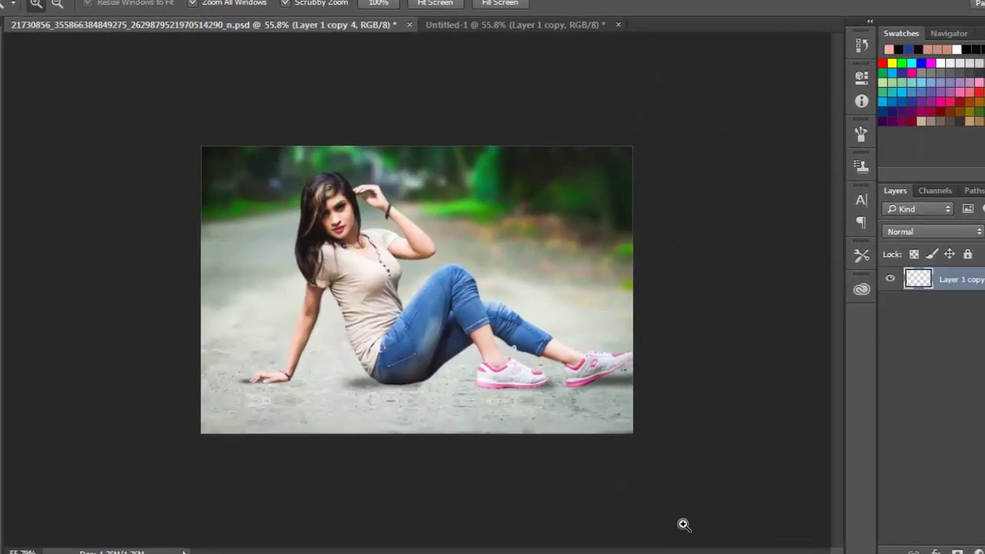